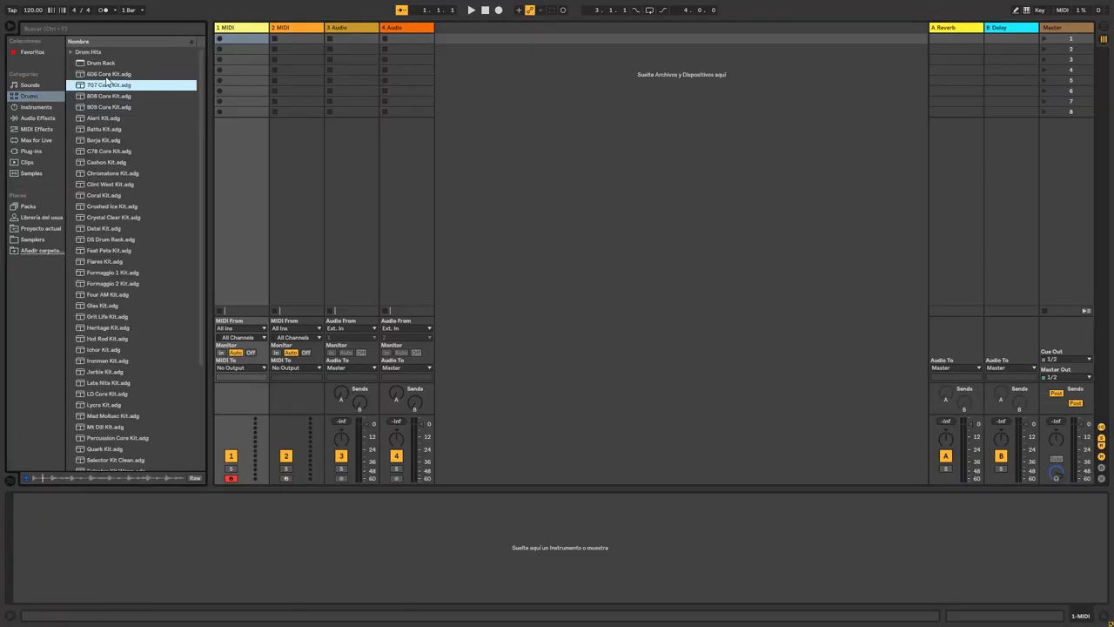
Look over the set's four tracks, select the first MIDI track, and show the Drums category in the browser.
left_click(113, 108)
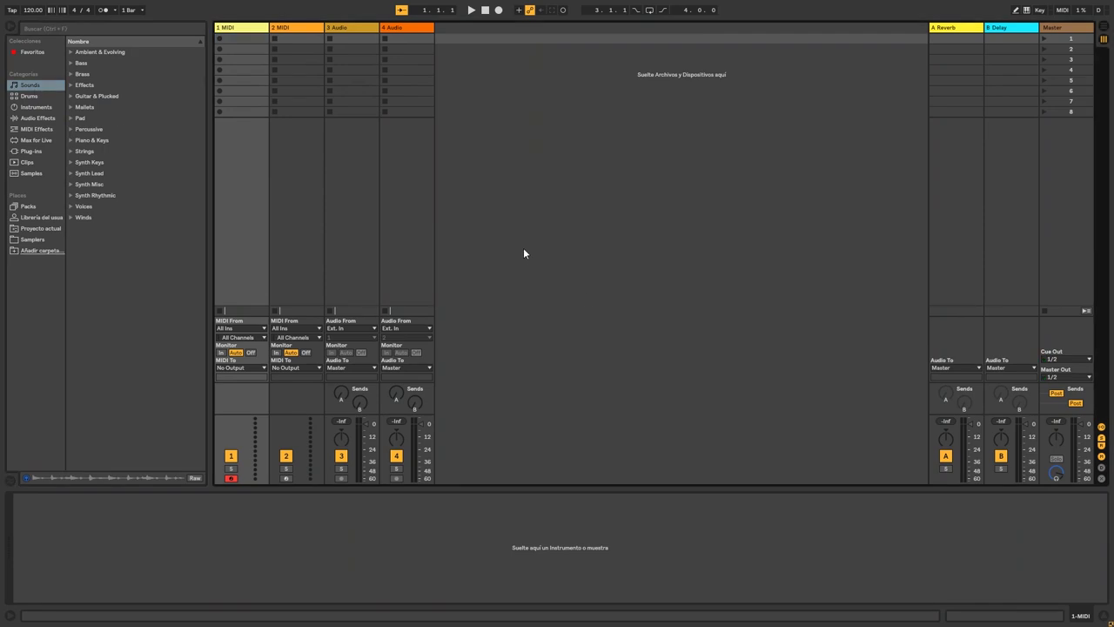
left_click(32, 97)
left_click(287, 32)
left_click(345, 33)
left_click(402, 33)
left_click(232, 30)
left_click(31, 95)
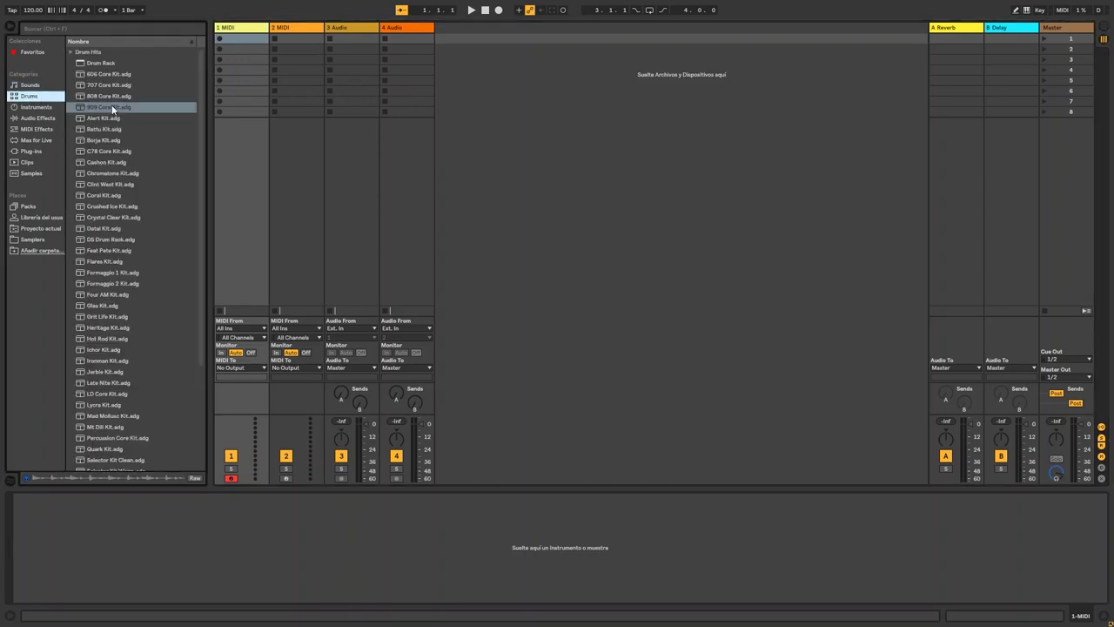
Preview the 606, 707 and 808 Core Kits in the Drums list, and load 909 Core Kit onto the first MIDI track.
left_click(72, 53)
left_click(71, 52)
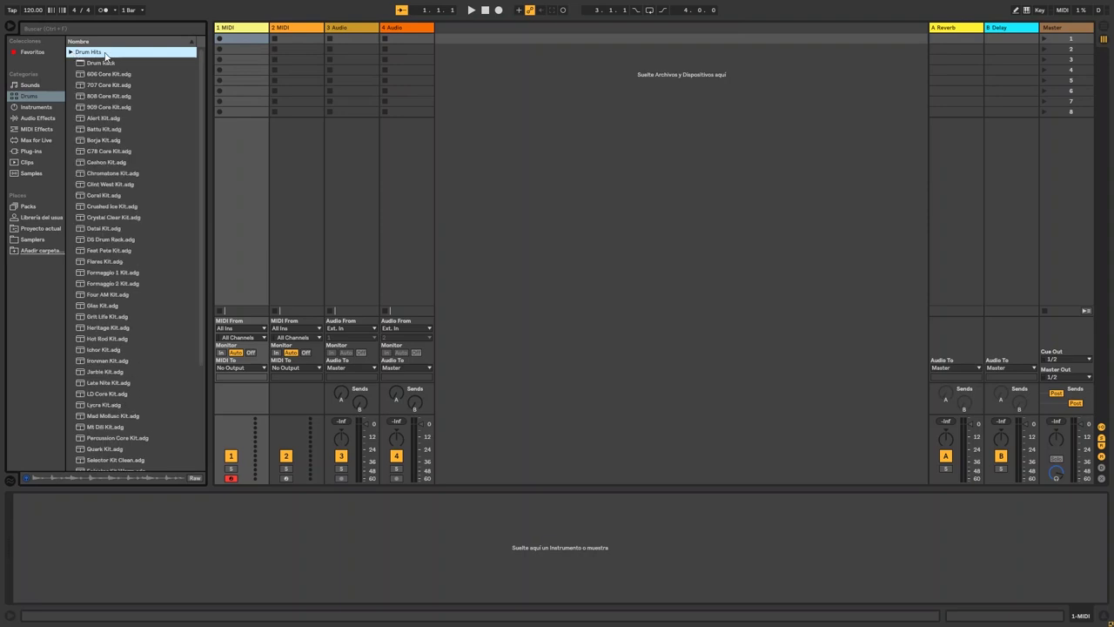
left_click(102, 63)
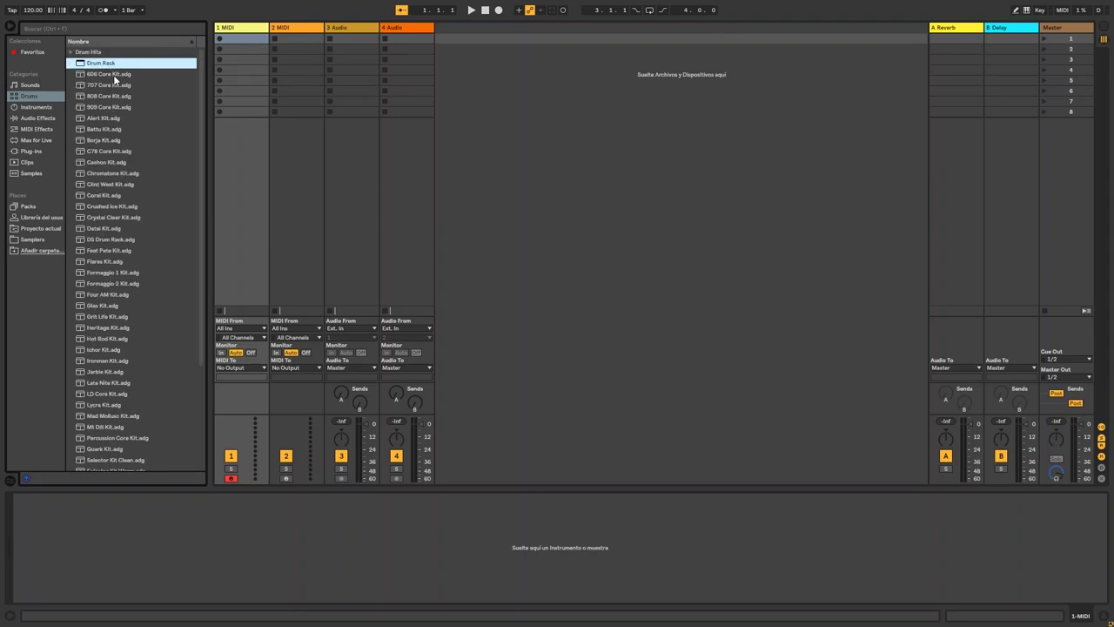
left_click(113, 75)
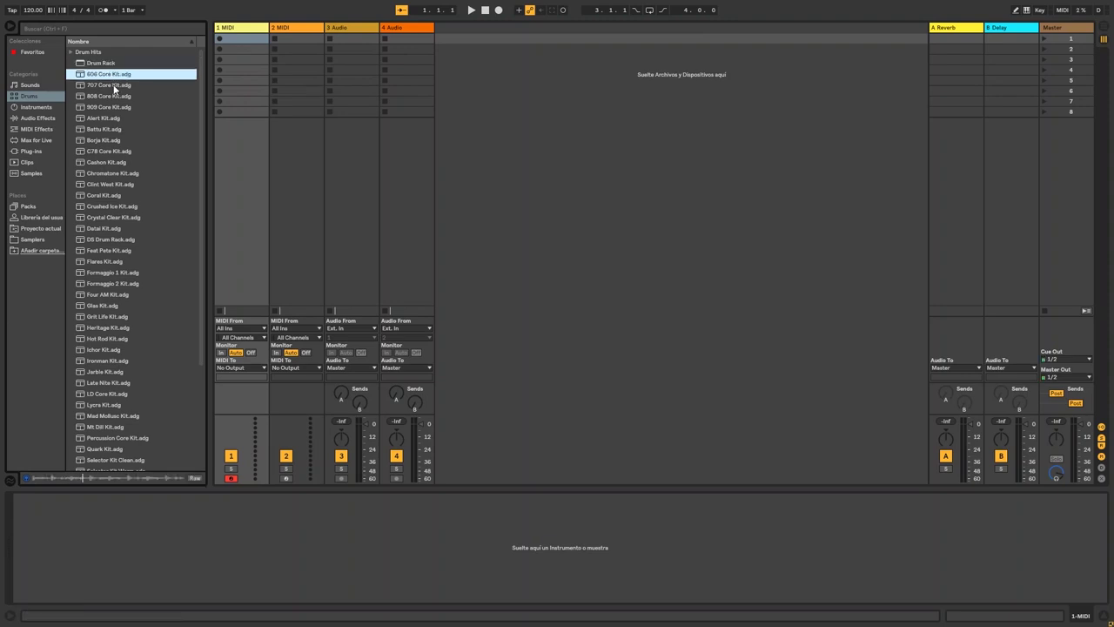
left_click(114, 86)
left_click(116, 97)
left_click(124, 106)
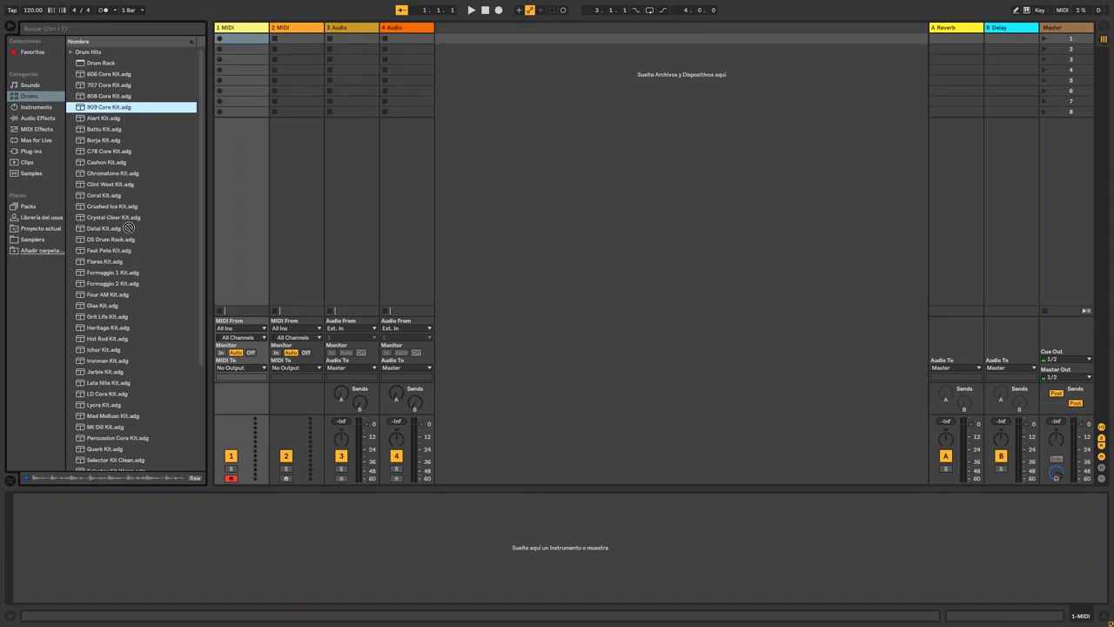
left_click(226, 27)
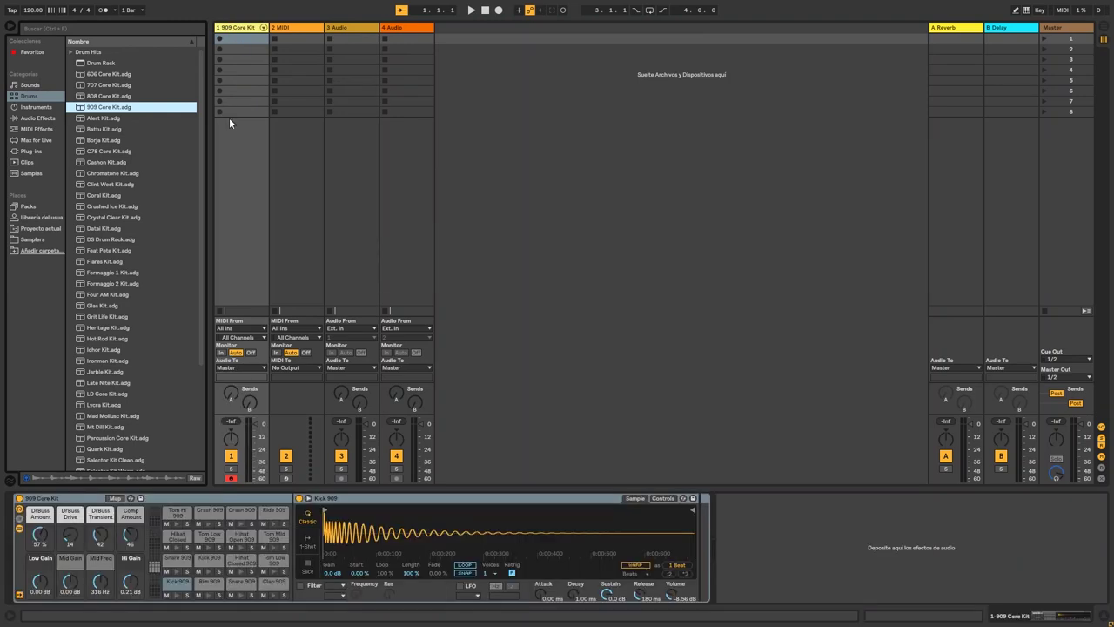
Audition the lowest row of 909 Core Kit pads, and briefly unfold the rack's individual chains in the mixer.
left_click(177, 596)
left_click(209, 597)
left_click(244, 597)
left_click(266, 596)
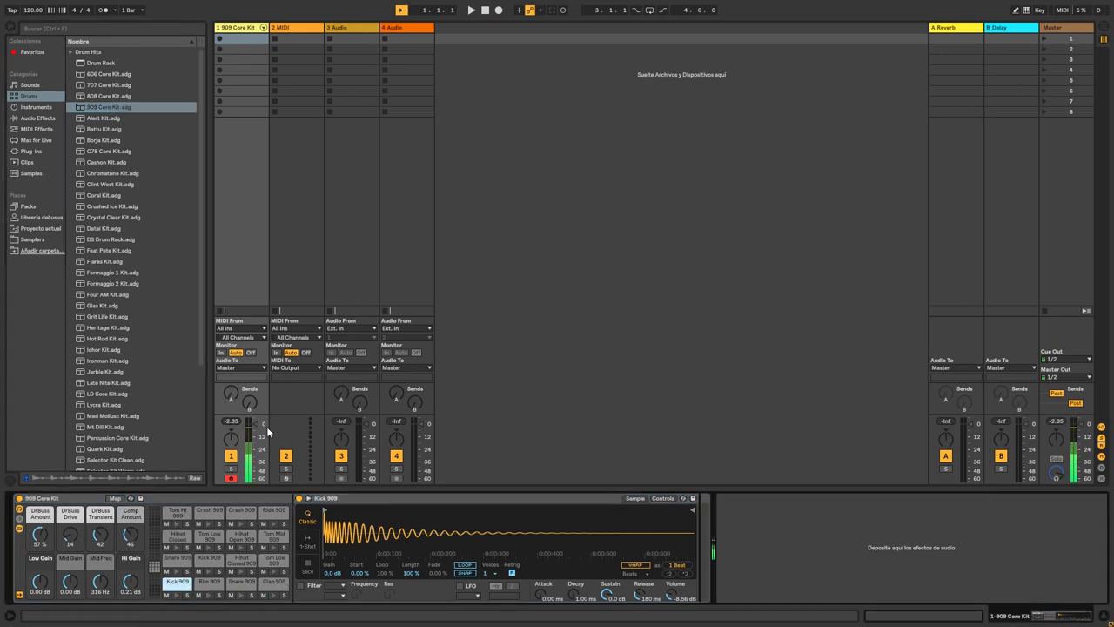
left_click(268, 32)
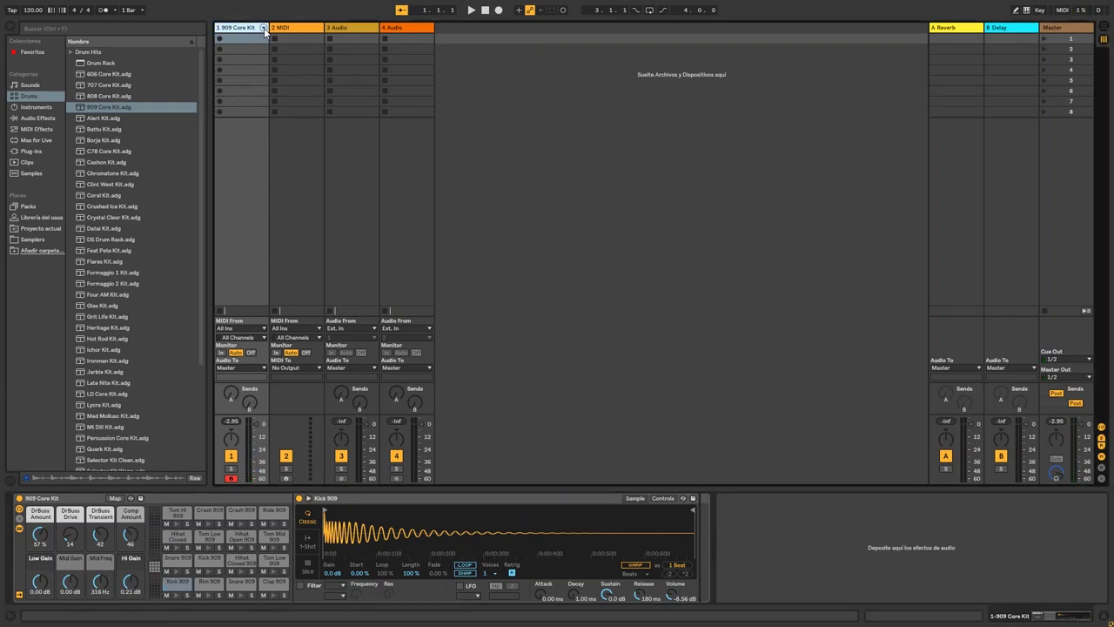
left_click(264, 30)
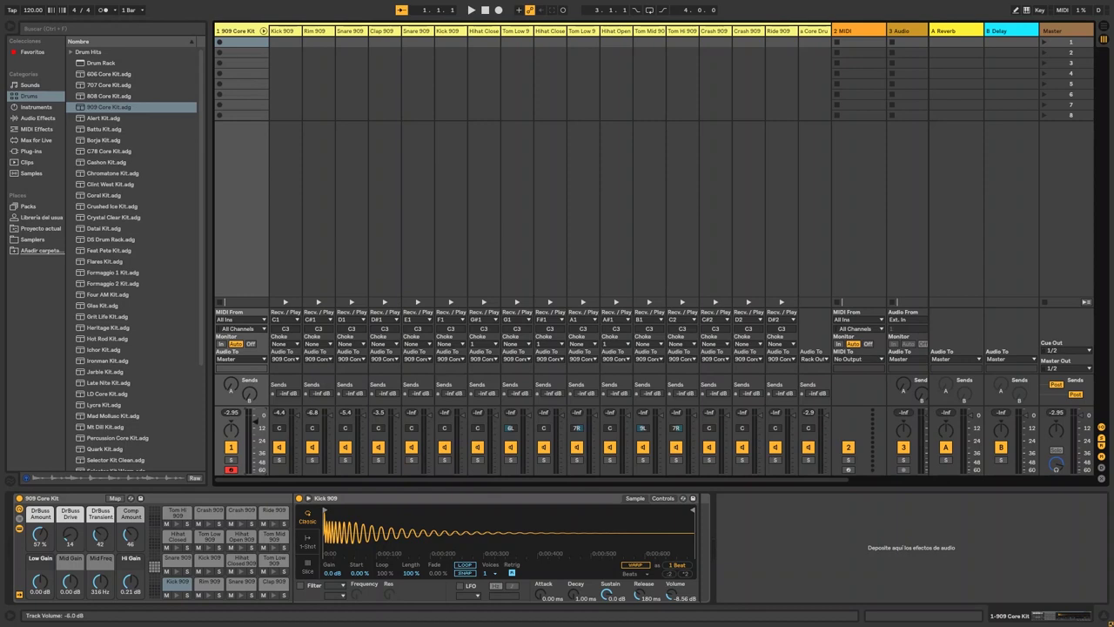
left_click(263, 31)
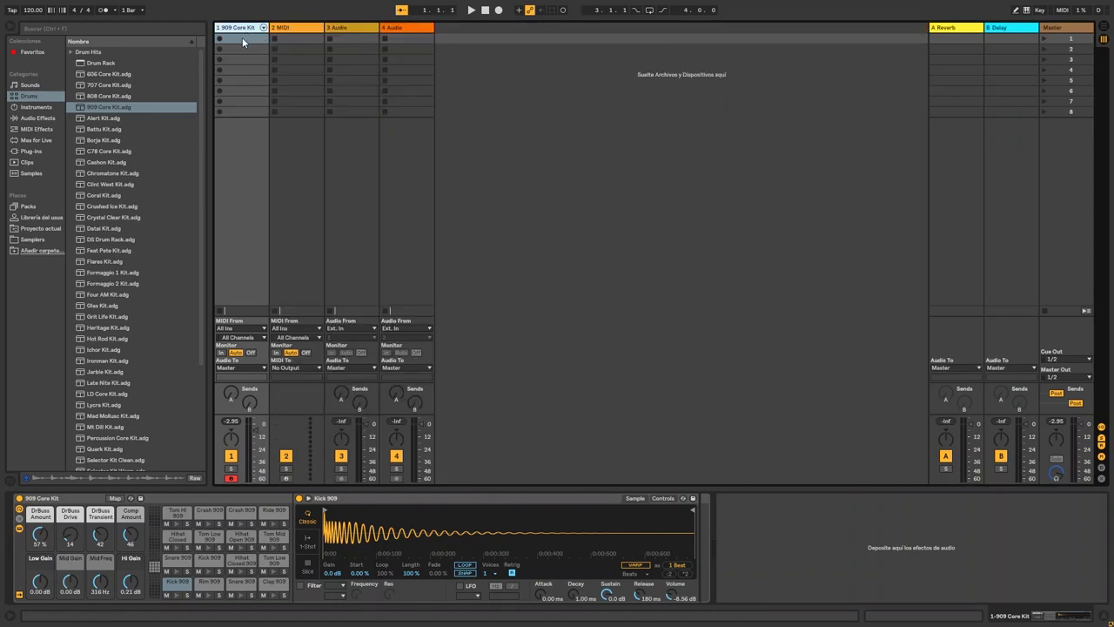
Create a MIDI clip in the first slot of the 909 Core Kit track and enlarge the note editor to show every drum lane.
double_click(242, 39)
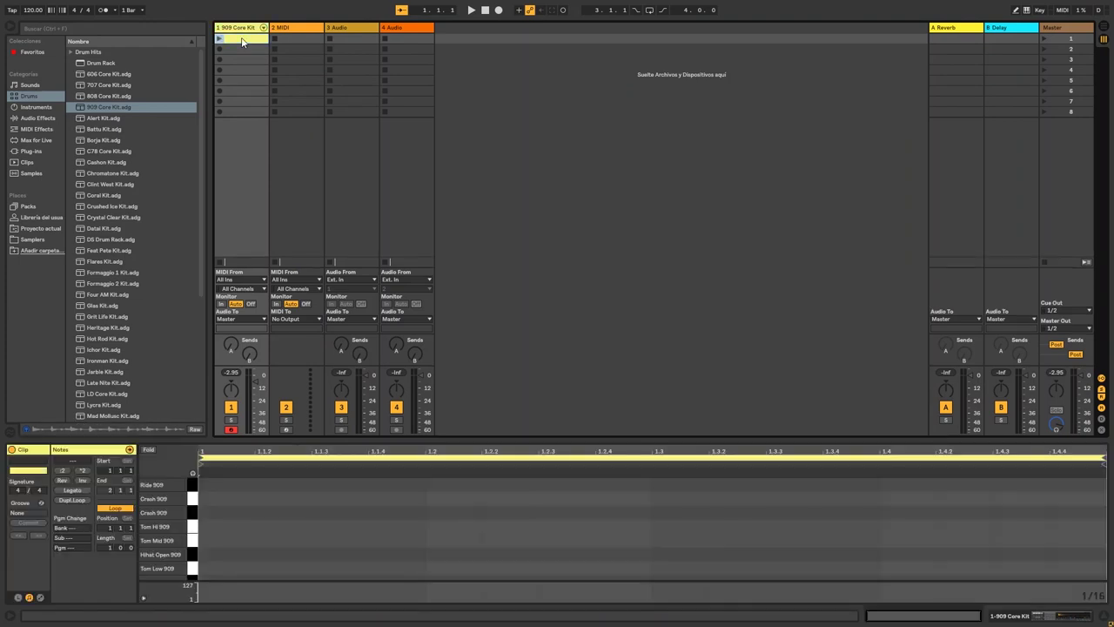
scroll(265, 511, "down", 4)
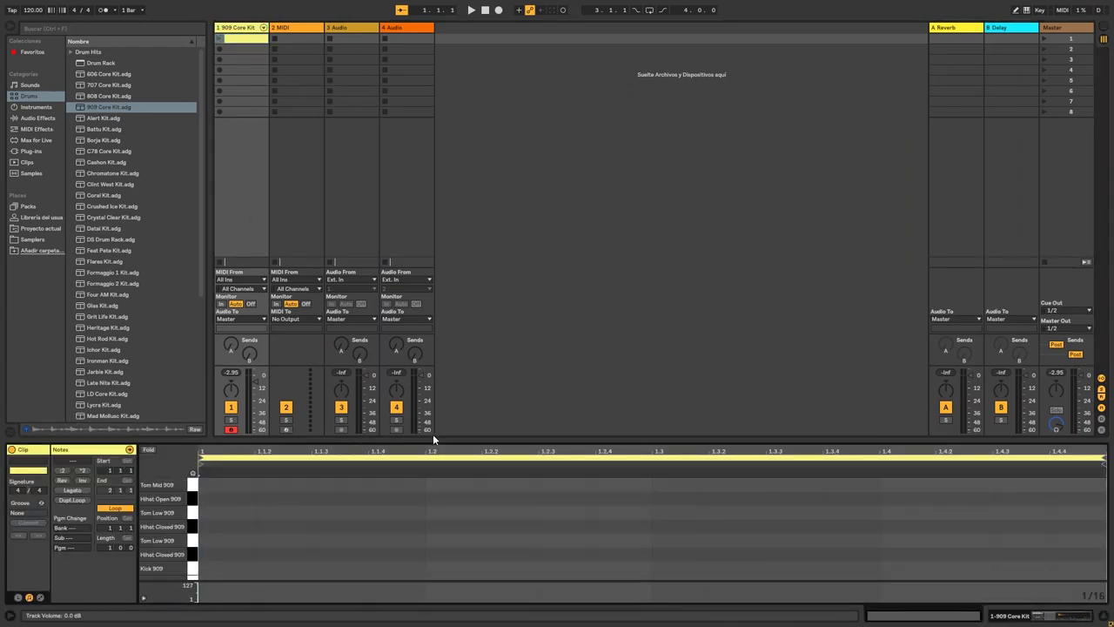
left_click_drag(434, 438, 434, 320)
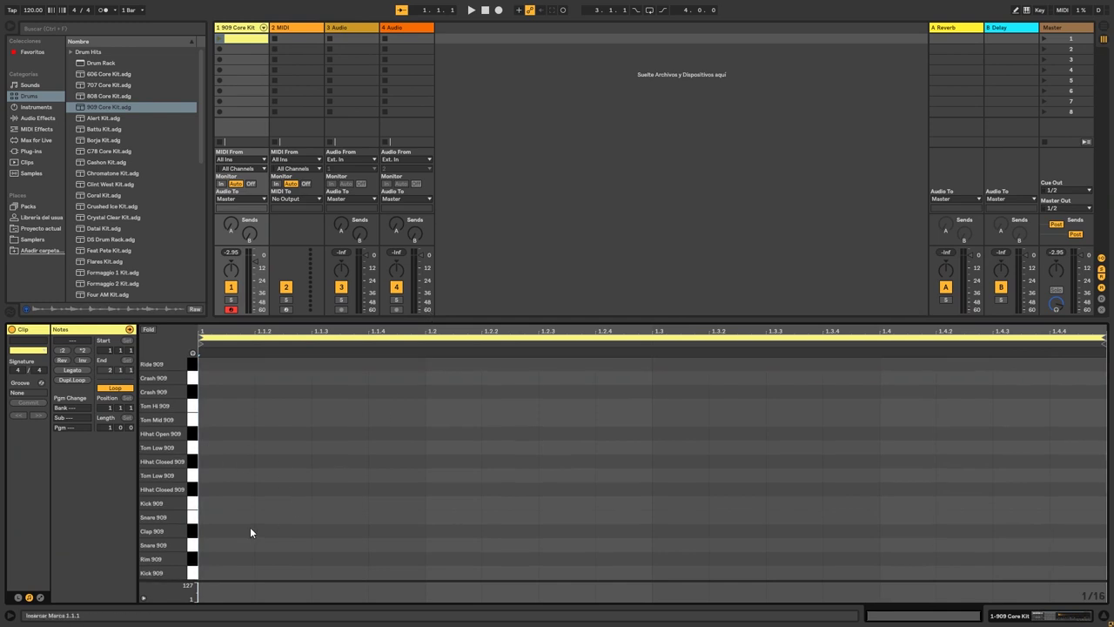
Place Kick 909 notes on beats 1, 1.2, 1.3 and 1.4 in the lowest lane, and play the clip.
double_click(217, 572)
double_click(451, 572)
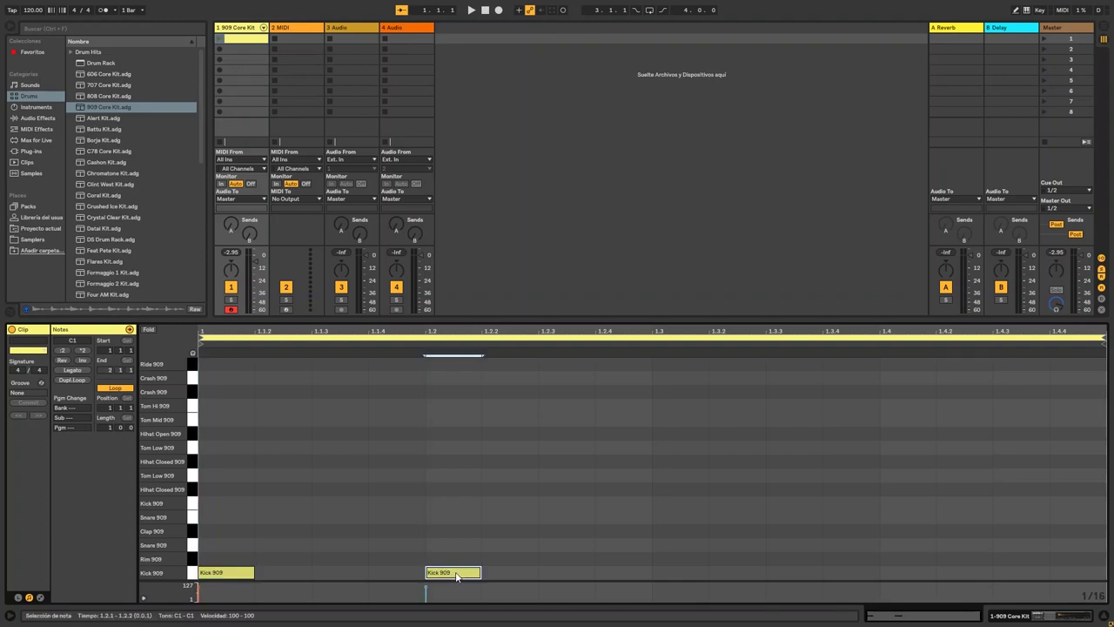
double_click(659, 572)
double_click(906, 572)
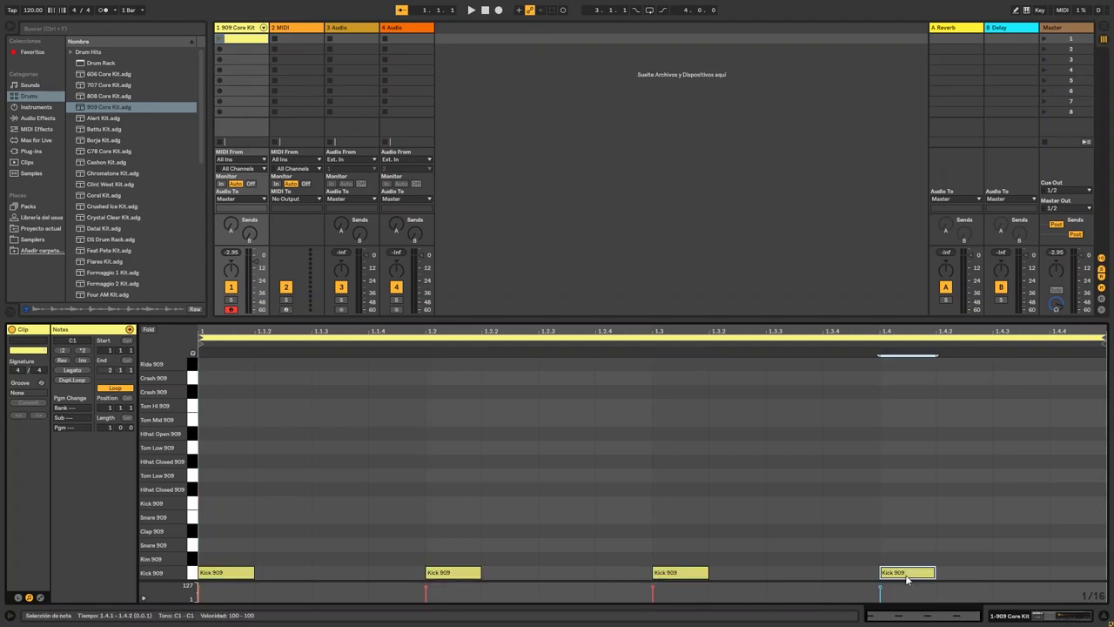
left_click(219, 38)
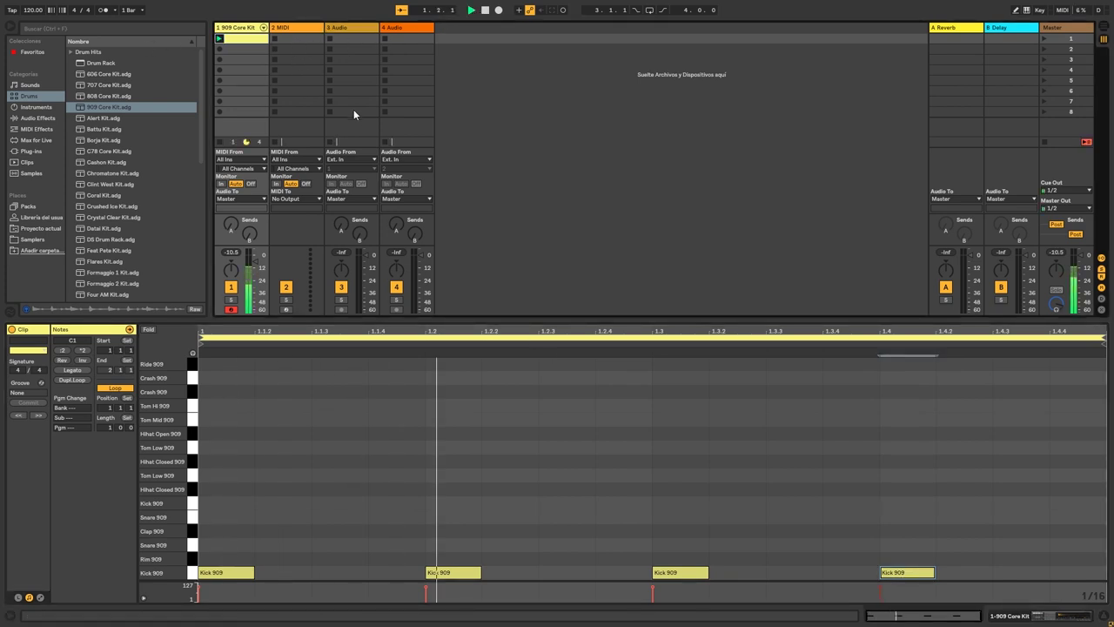
left_click(219, 141)
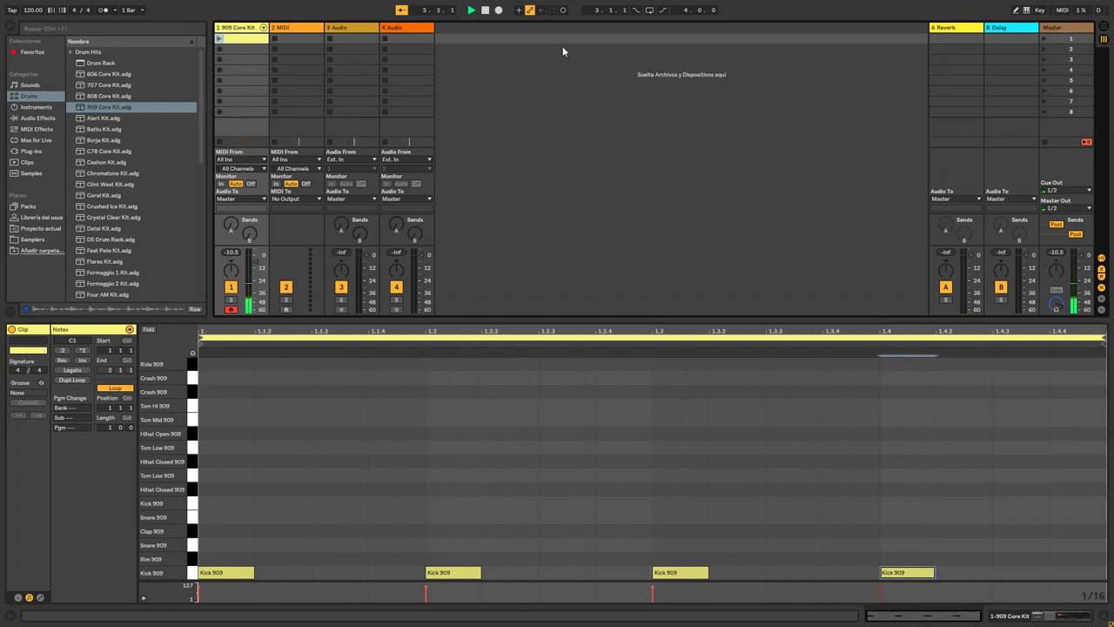
left_click(484, 11)
Draw Clap 909 notes on beats 1.2 and 1.4 in Draw Mode, and play the clip.
left_click(1014, 10)
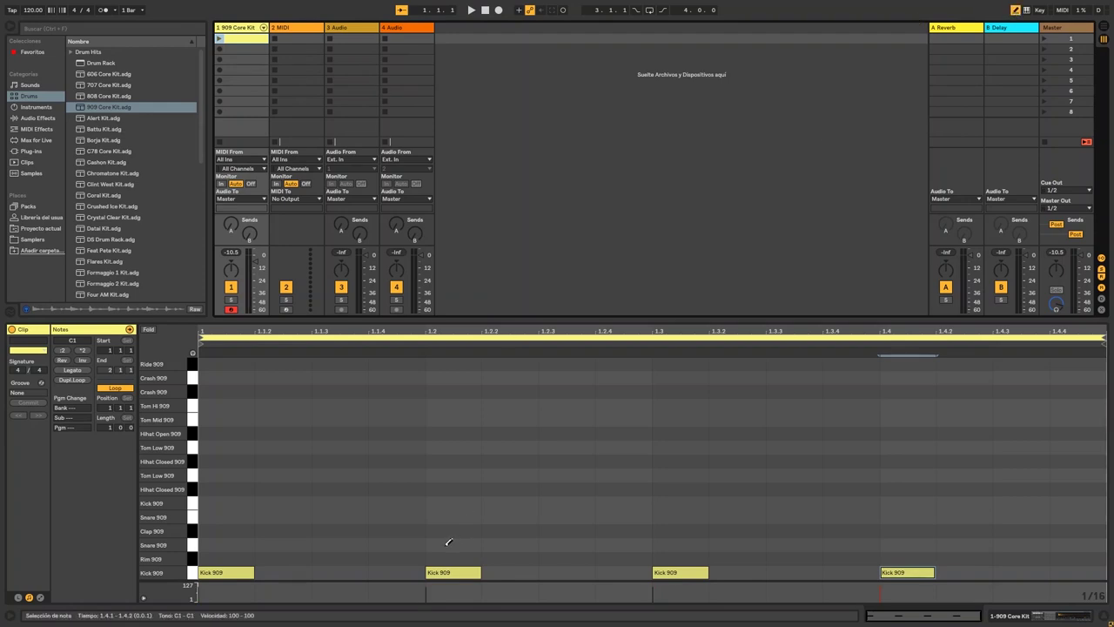
left_click(444, 529)
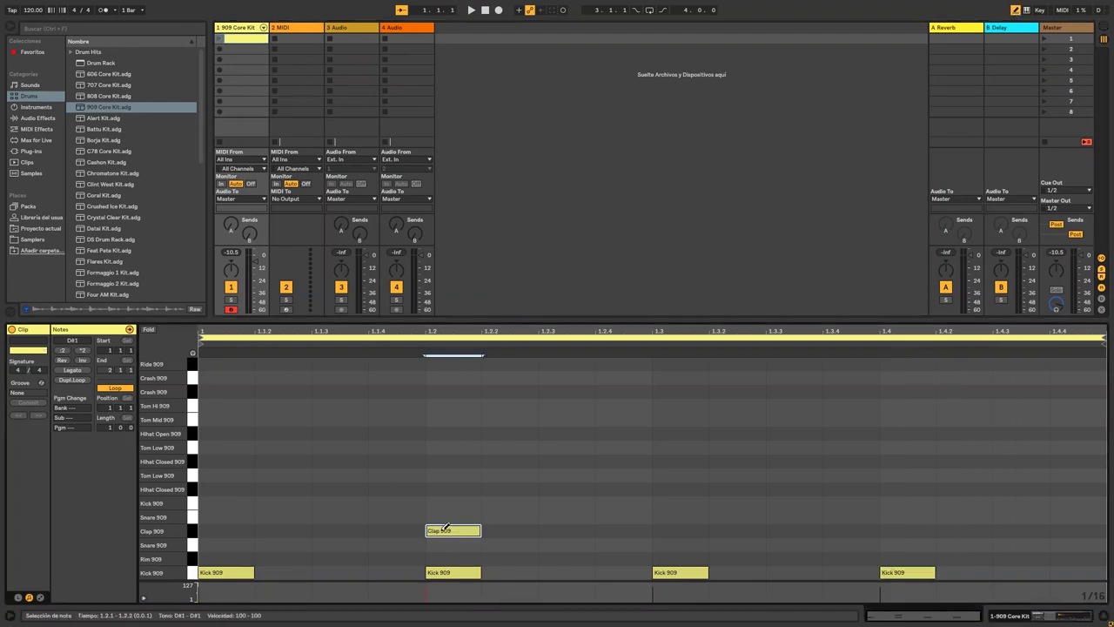
left_click(893, 529)
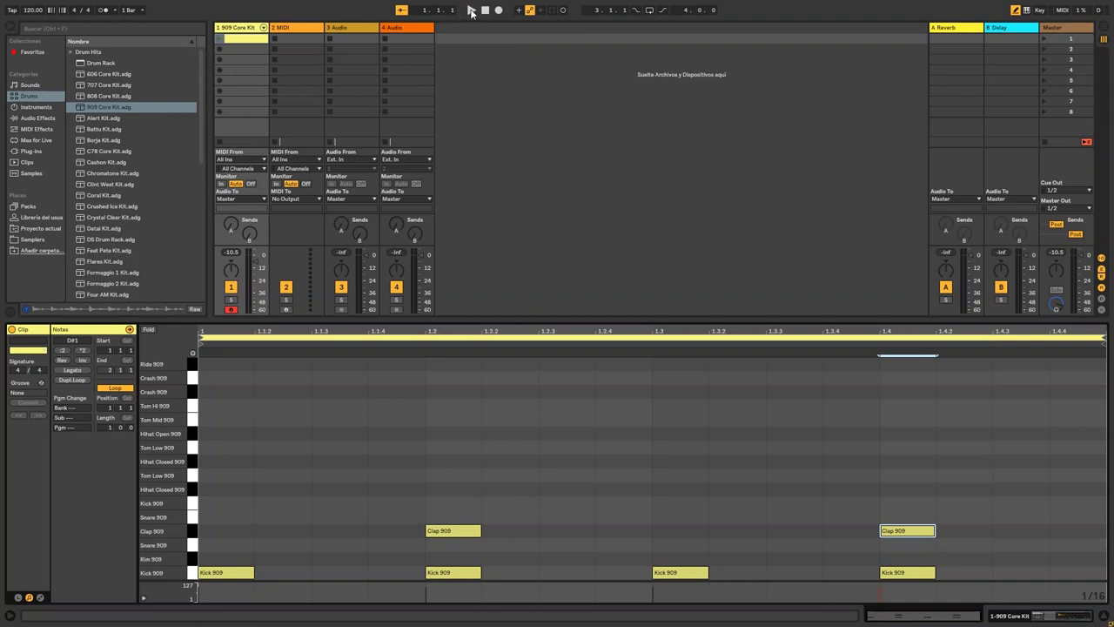
left_click(217, 38)
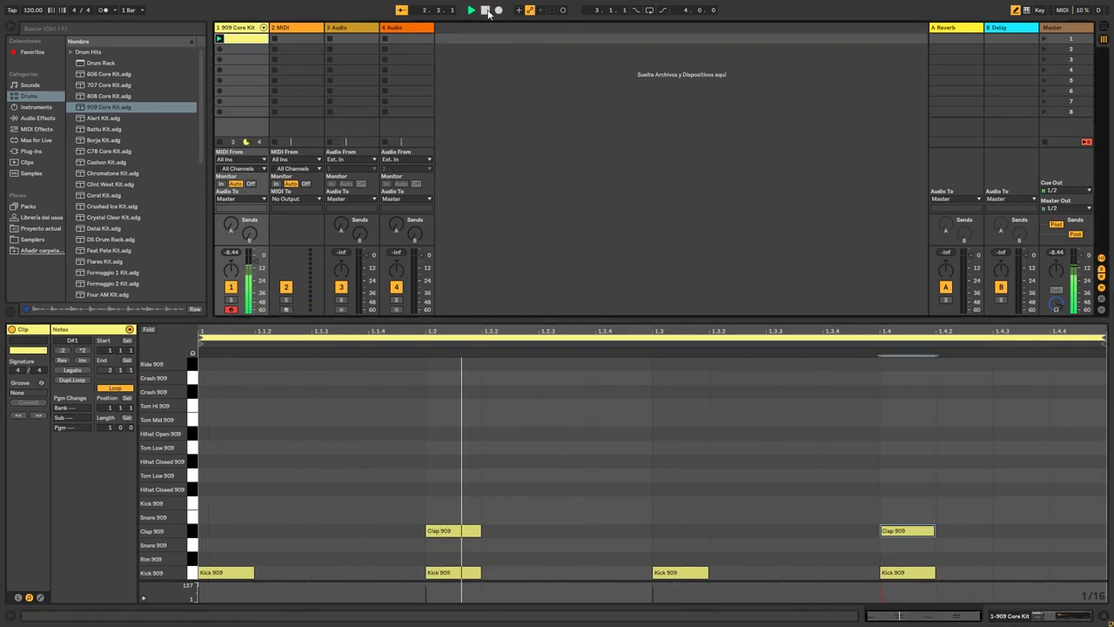
left_click(488, 13)
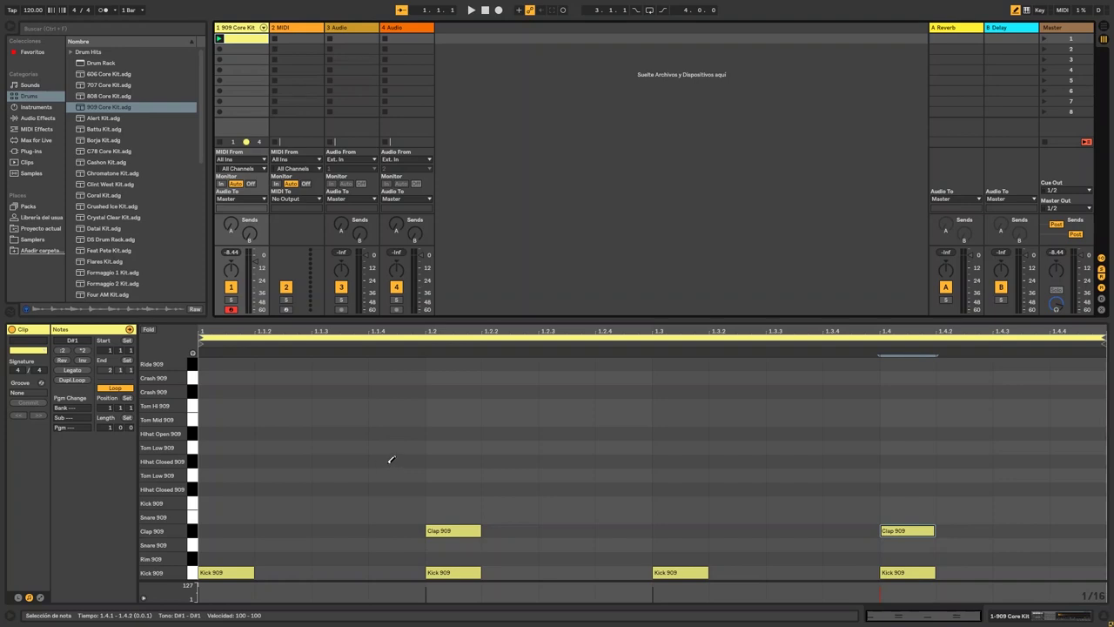
Draw Hihat Closed 909 notes at 1.1.3, 1.2.3, 1.3.3 and 1.4.3 in the upper closed hi-hat lane, and leave Draw Mode.
left_click(343, 460)
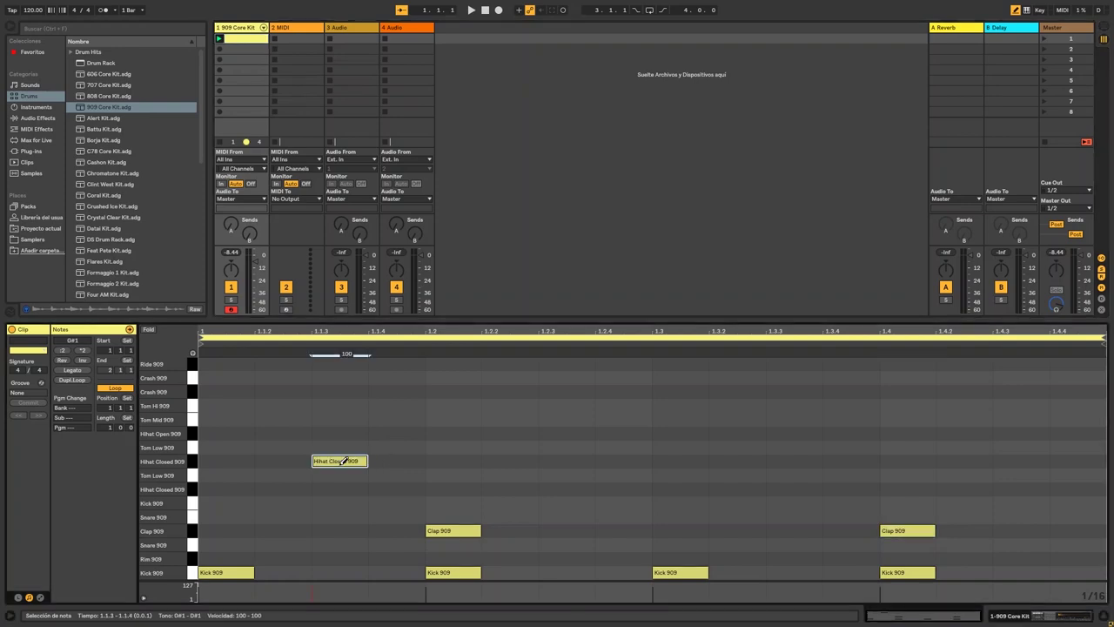
left_click(565, 460)
left_click(806, 461)
left_click(1014, 461)
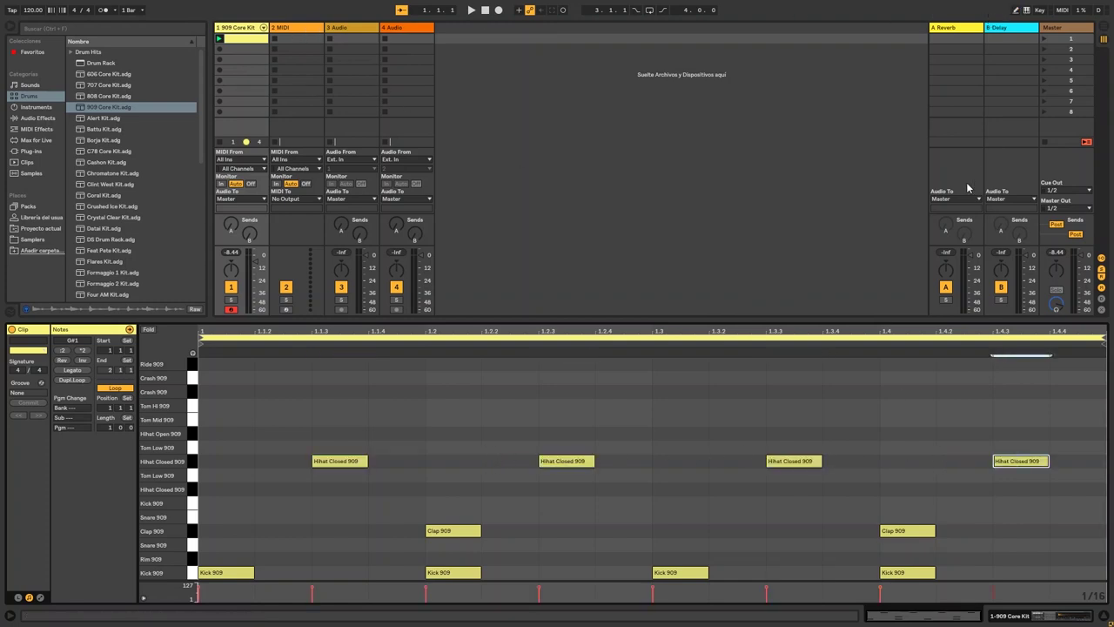
Try shifting all four closed hi-hat notes one sixteenth later, and play the clip.
left_click_drag(1046, 415, 273, 485)
left_click_drag(332, 464, 392, 464)
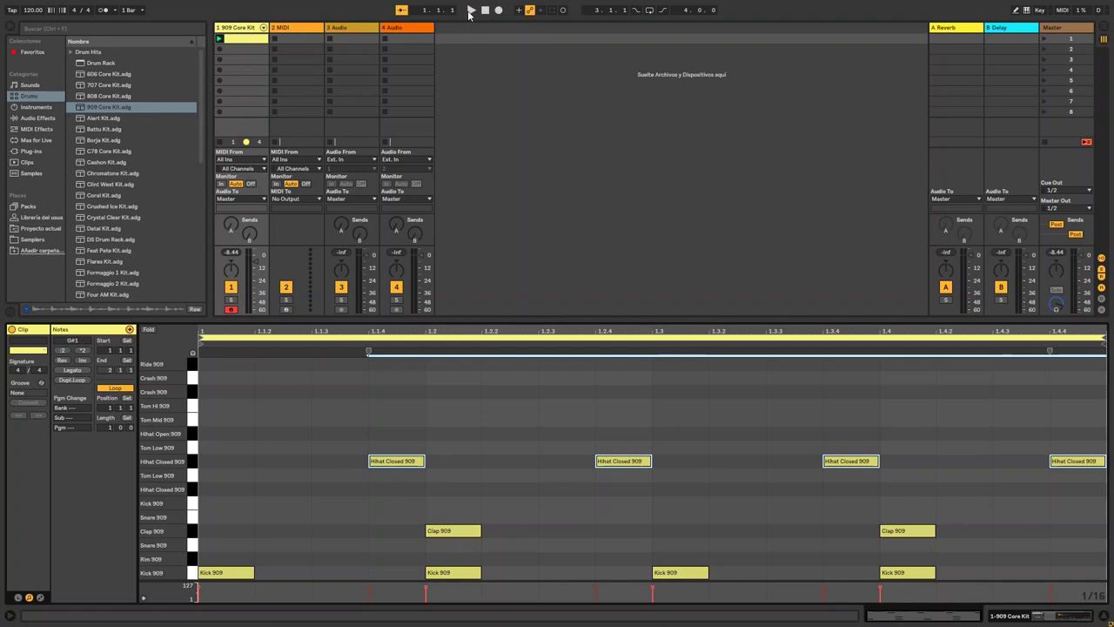
left_click(470, 10)
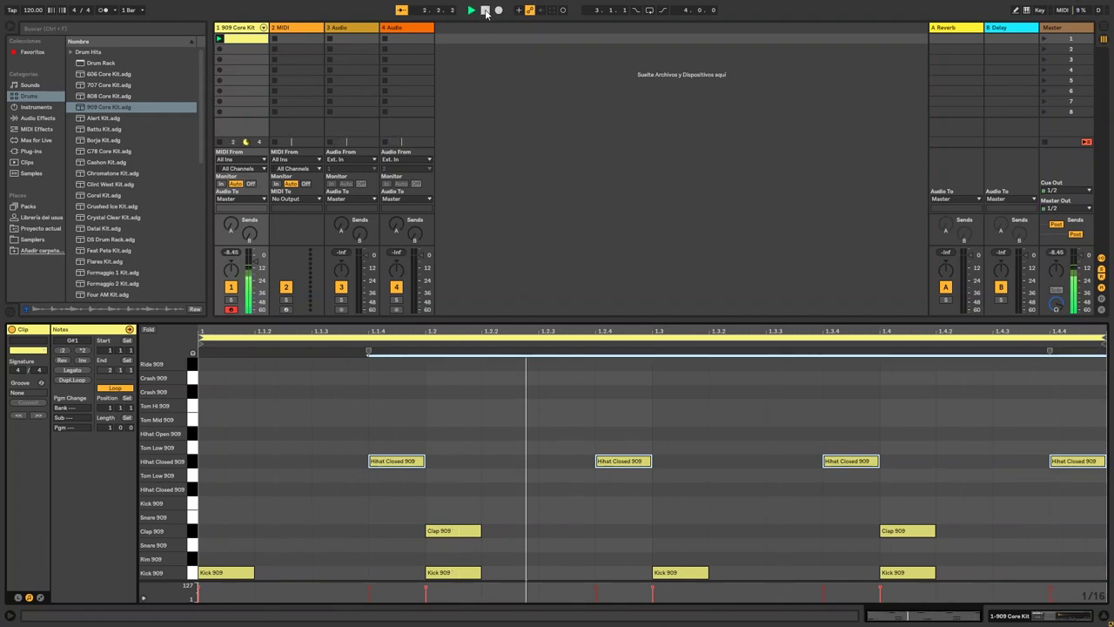
left_click(485, 11)
Move all four closed hi-hat notes one sixteenth earlier, back to the offbeats, and play the clip.
left_click_drag(327, 428, 1067, 474)
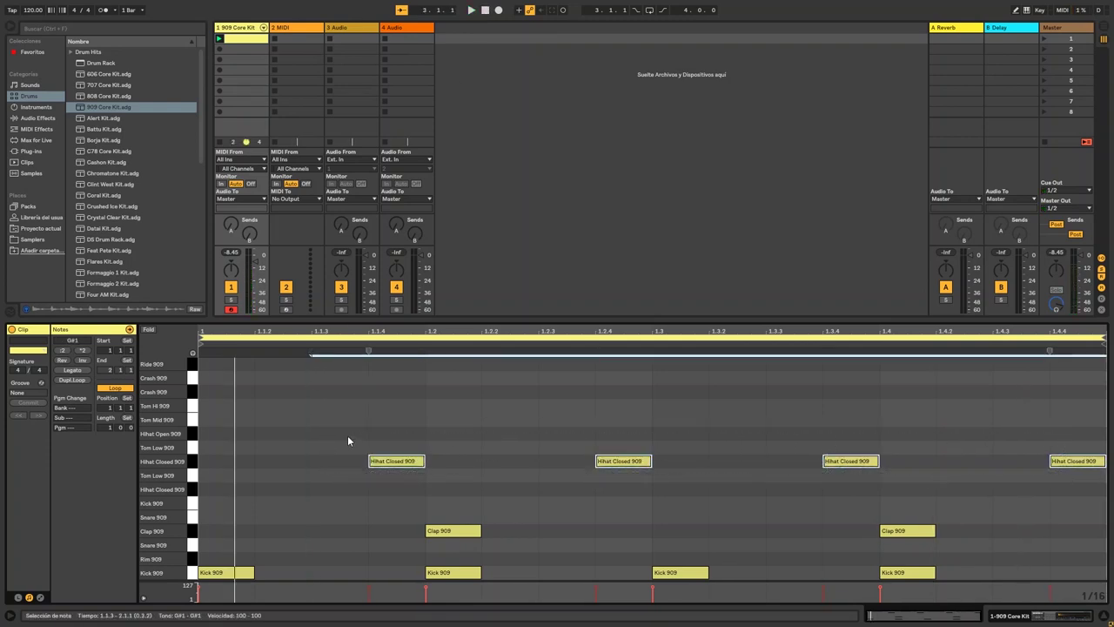
left_click_drag(403, 462, 345, 463)
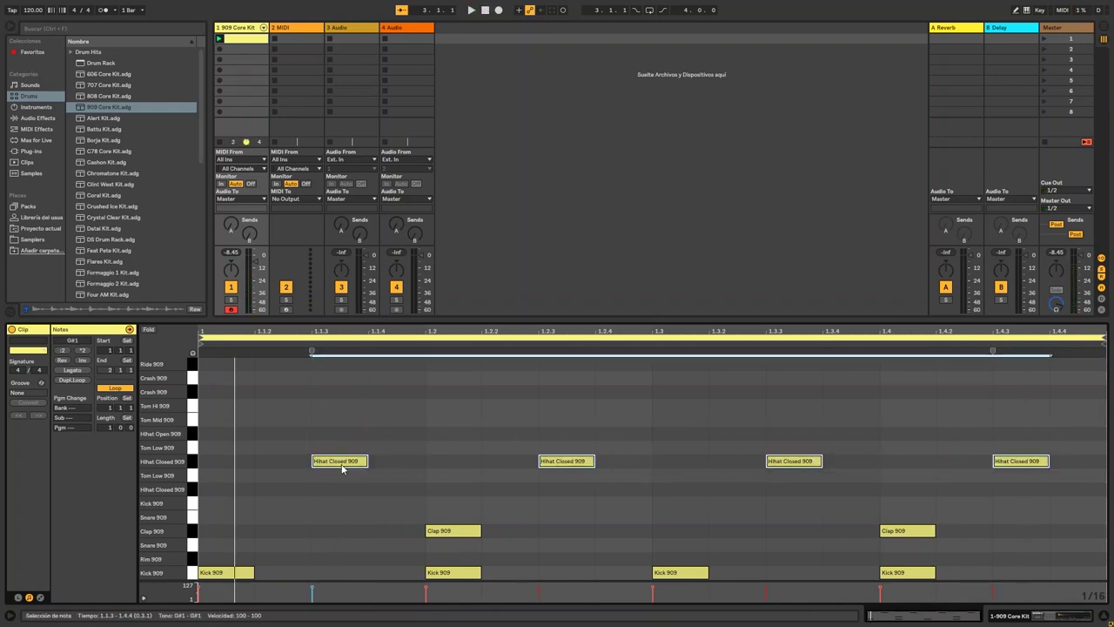
left_click(471, 10)
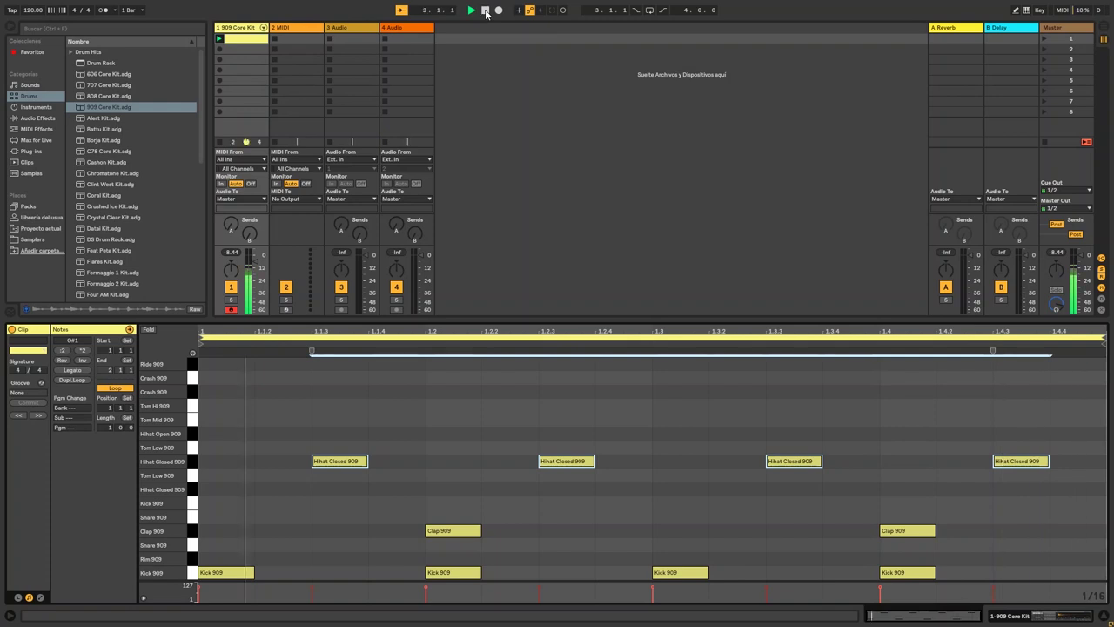
left_click(485, 10)
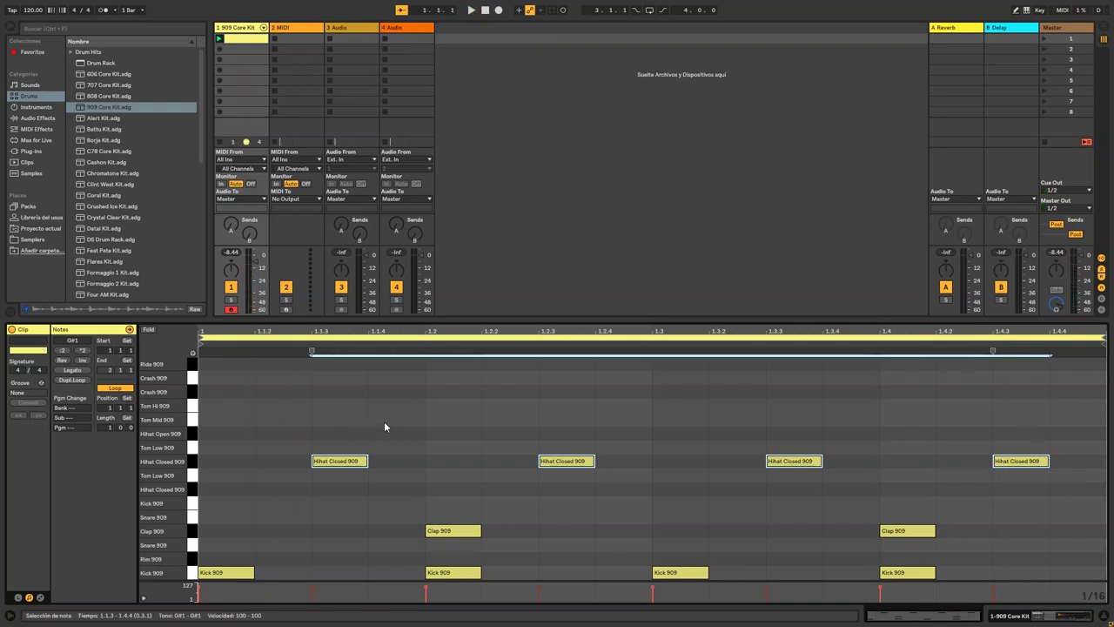
Add Tom Mid 909 notes at 1.1.4 and 1.3.4, listening to the clip while placing them.
double_click(384, 421)
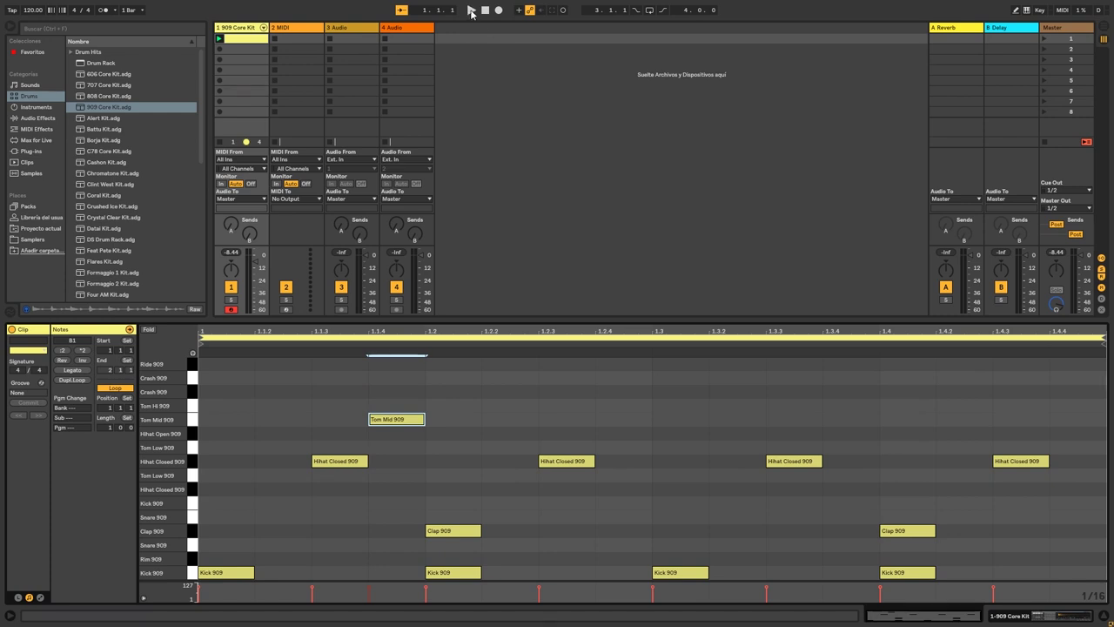
left_click(471, 10)
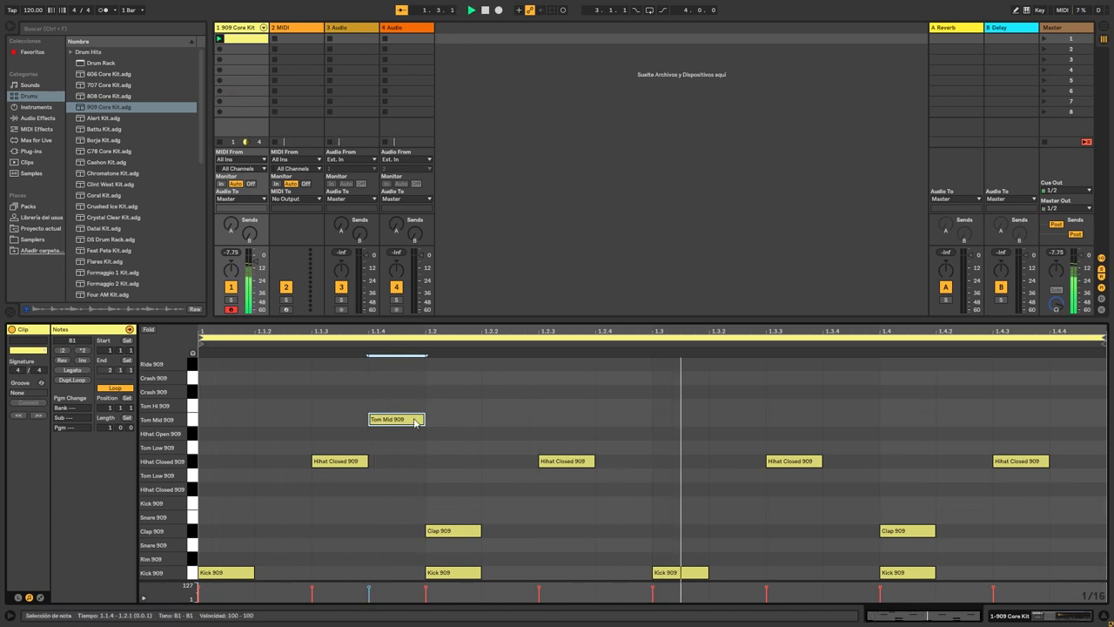
double_click(853, 421)
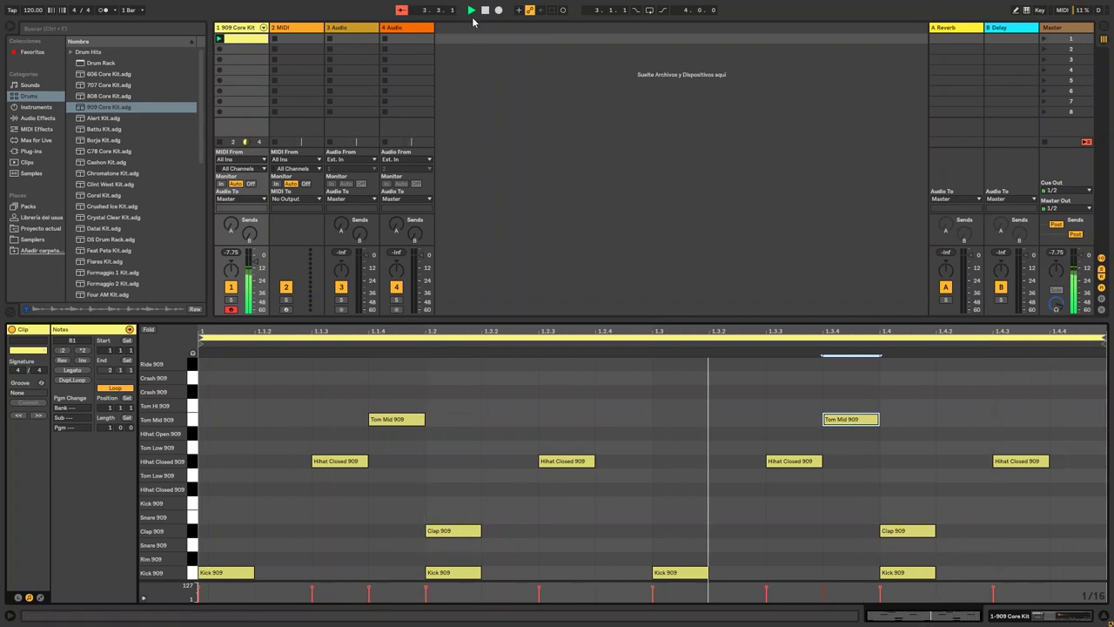
left_click(485, 11)
Add a Tom Hi 909 note on beat 1.2, and play the clip.
left_click(431, 405)
double_click(449, 405)
left_click(471, 10)
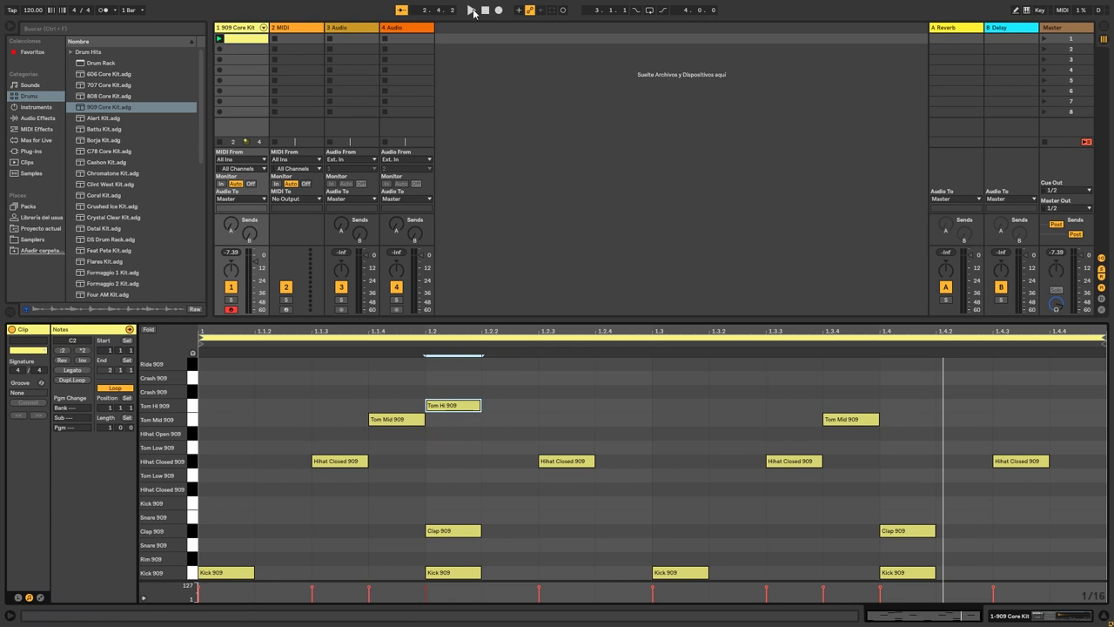
Move the Tom Hi 909 note one sixteenth later to 1.2.2, listen to the clip, and stop playback.
left_click_drag(458, 407, 513, 407)
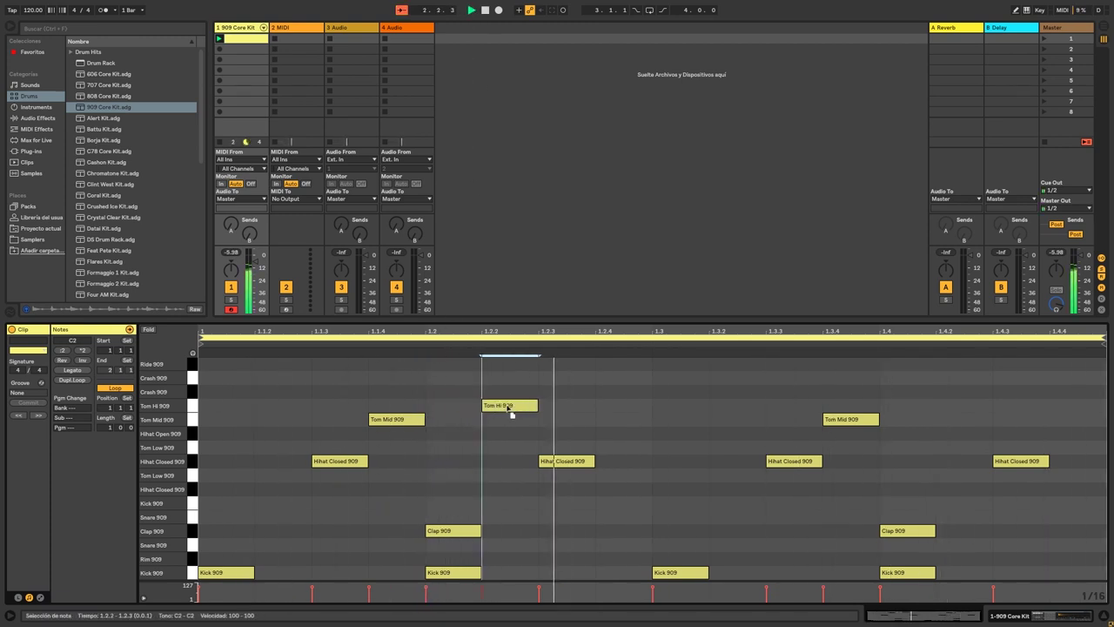
left_click(485, 11)
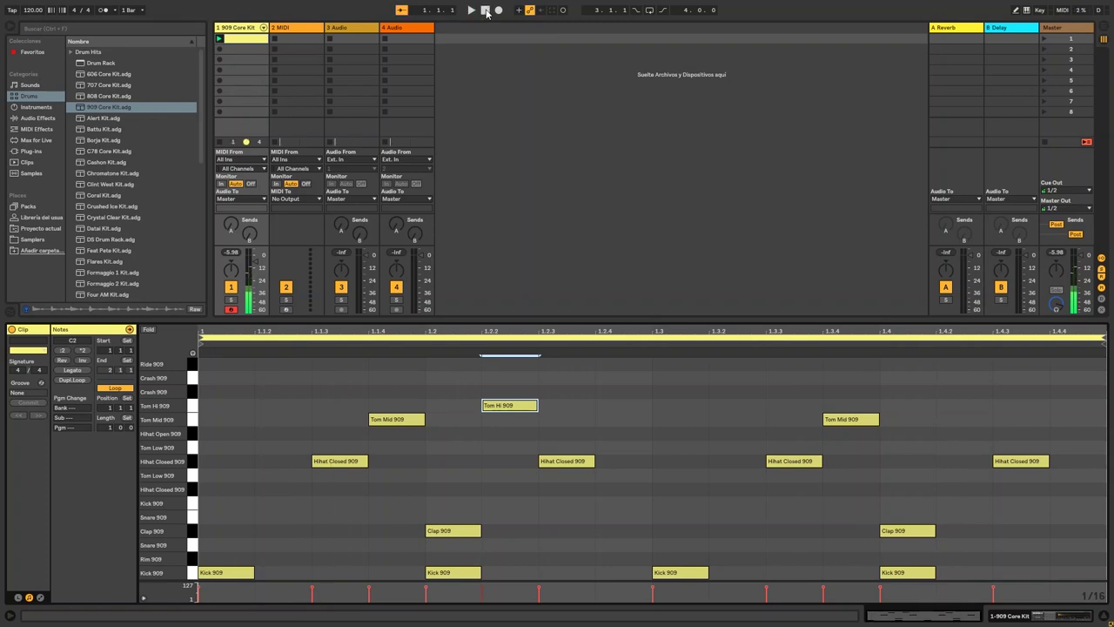
Try a Crash 909 note on the first beat, play the clip, and remove the note.
double_click(219, 391)
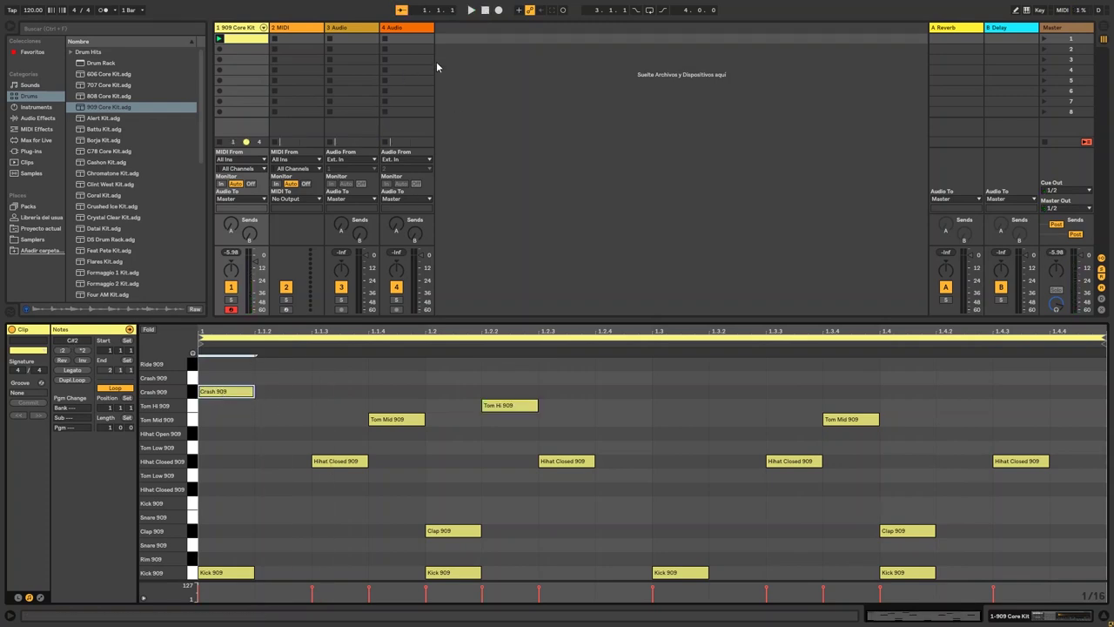
left_click(471, 11)
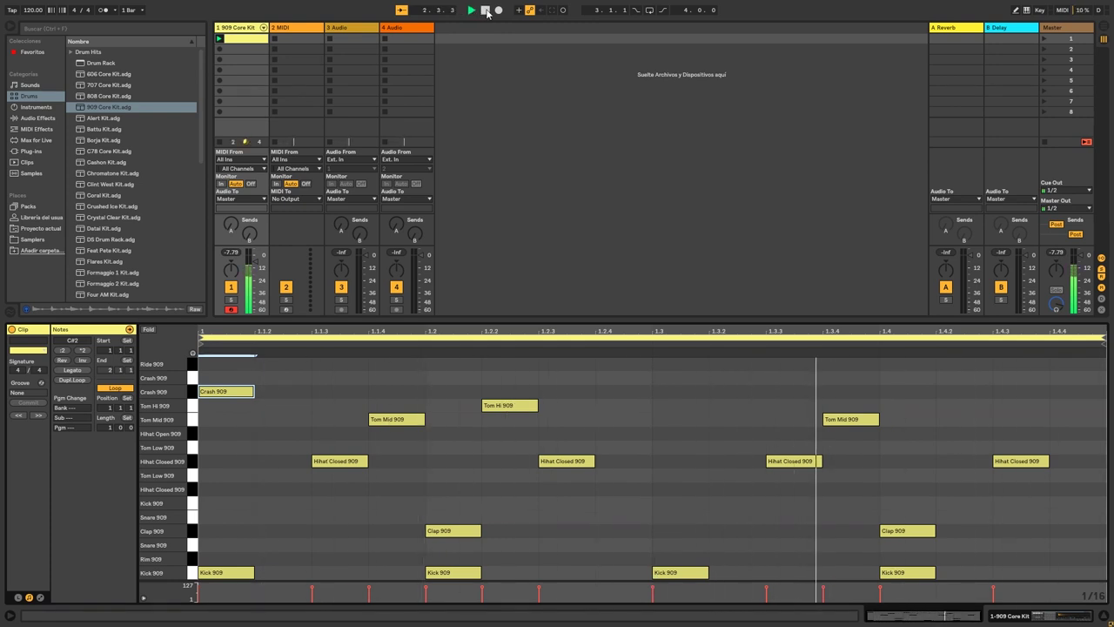
left_click(486, 11)
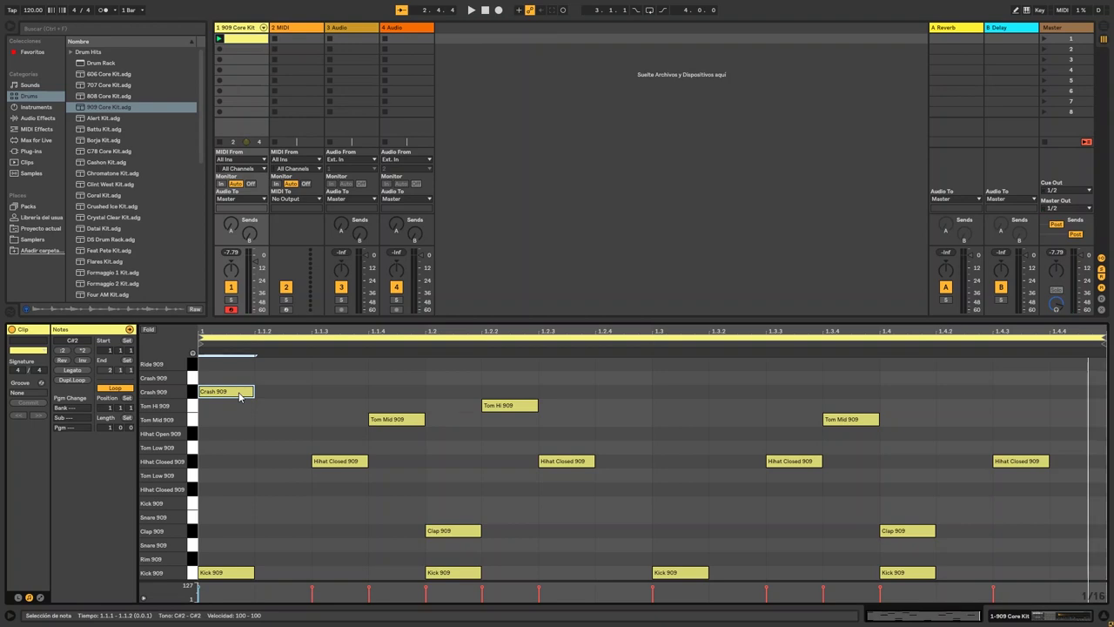
double_click(240, 393)
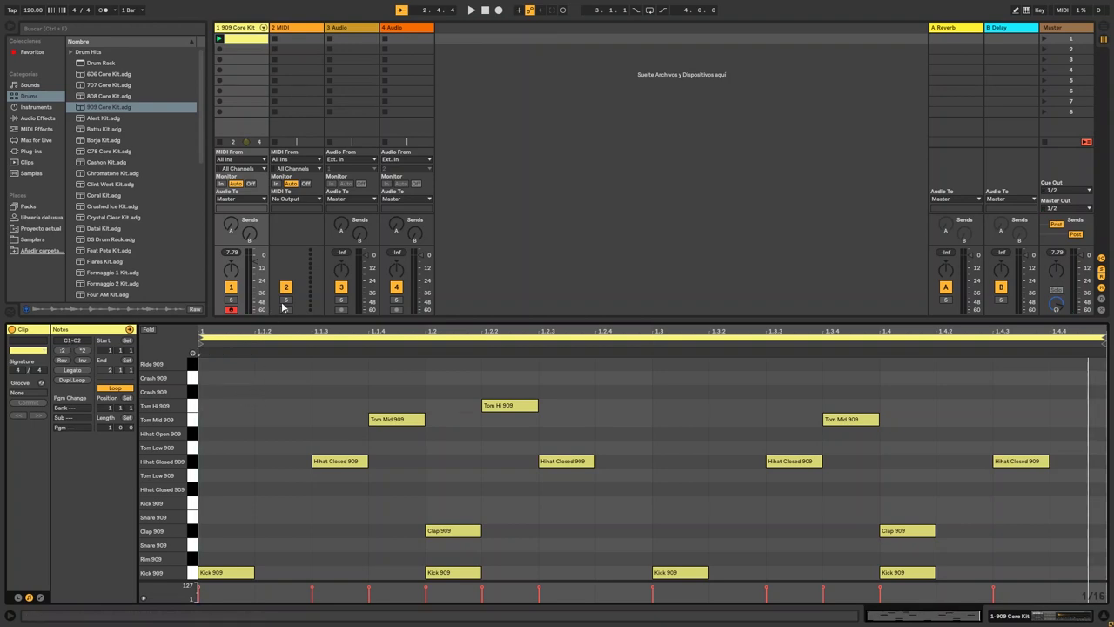
Copy the drum clip into the second slot, add a Clap 909 note at 1.4.3, and play the copy.
left_click(240, 50)
key("ctrl+v")
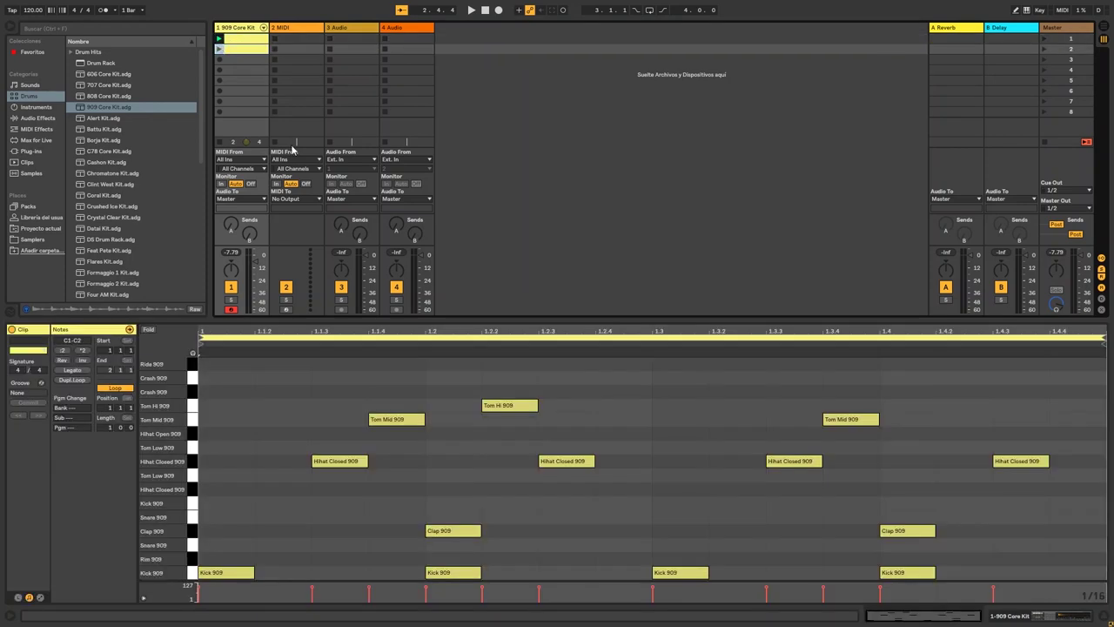
double_click(1008, 531)
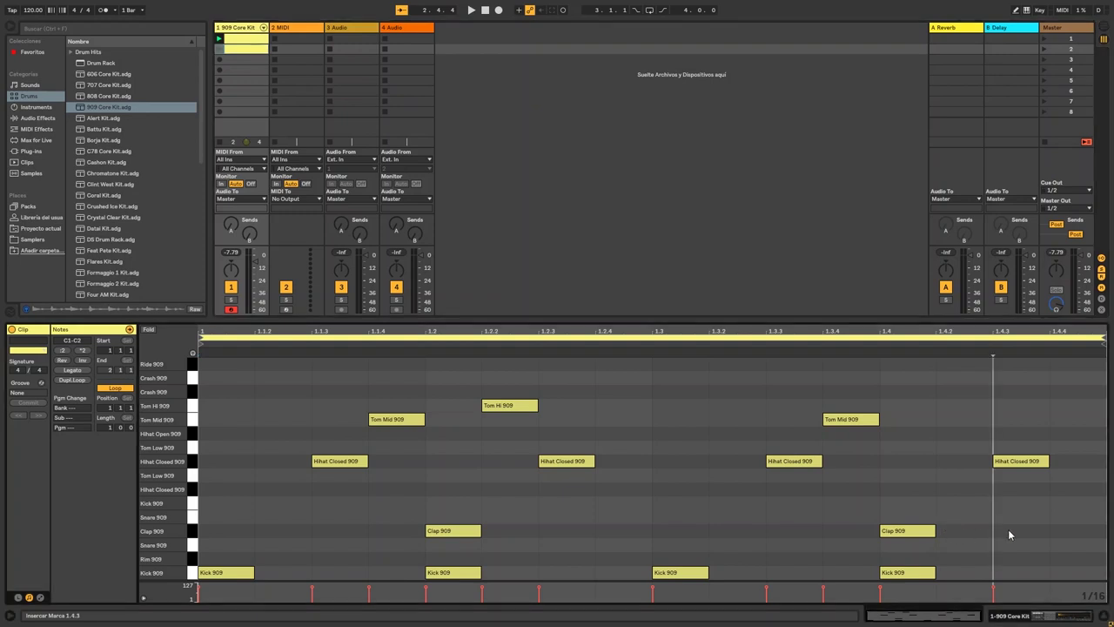
left_click(220, 50)
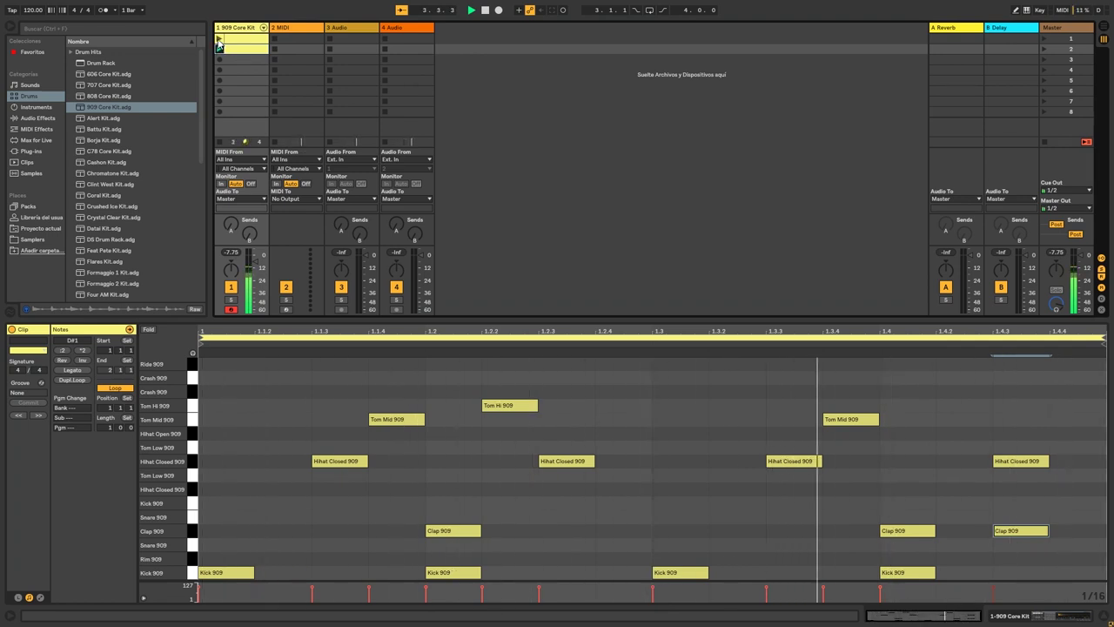
key("space")
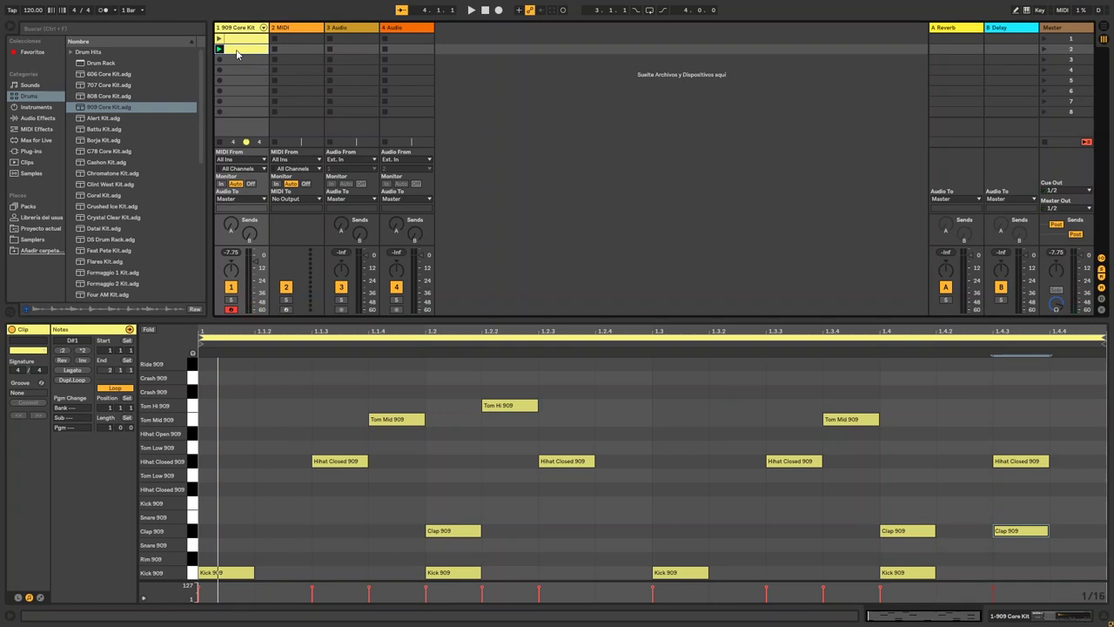
Copy the second clip into the third slot, delete its hi-hat and tom notes, and play it.
left_click(240, 59)
key("ctrl+v")
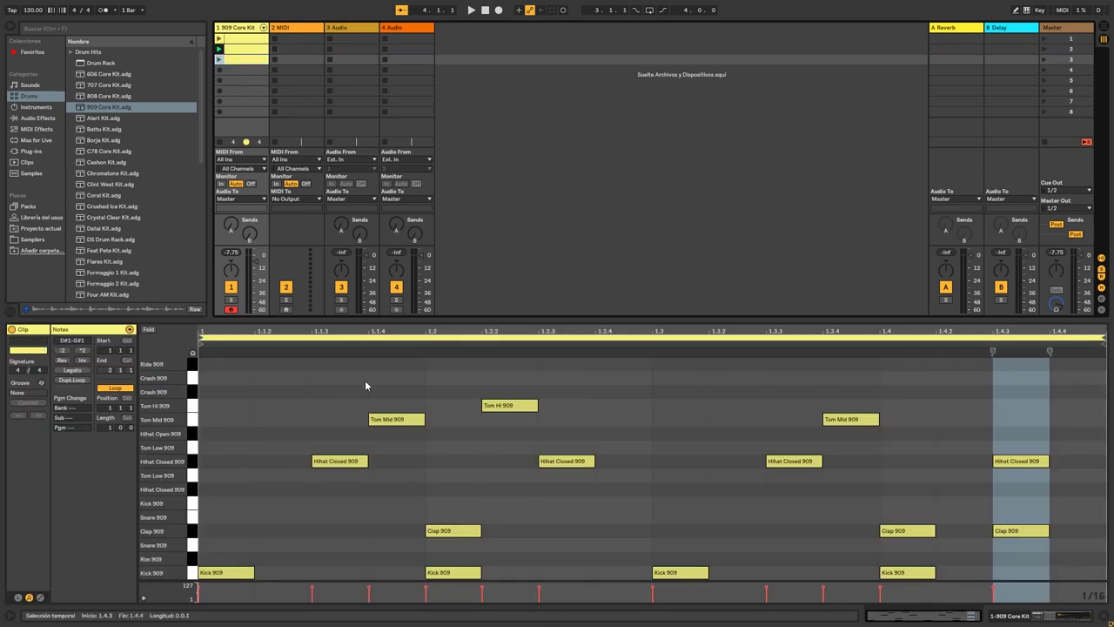
left_click_drag(335, 376, 1017, 477)
key("Delete")
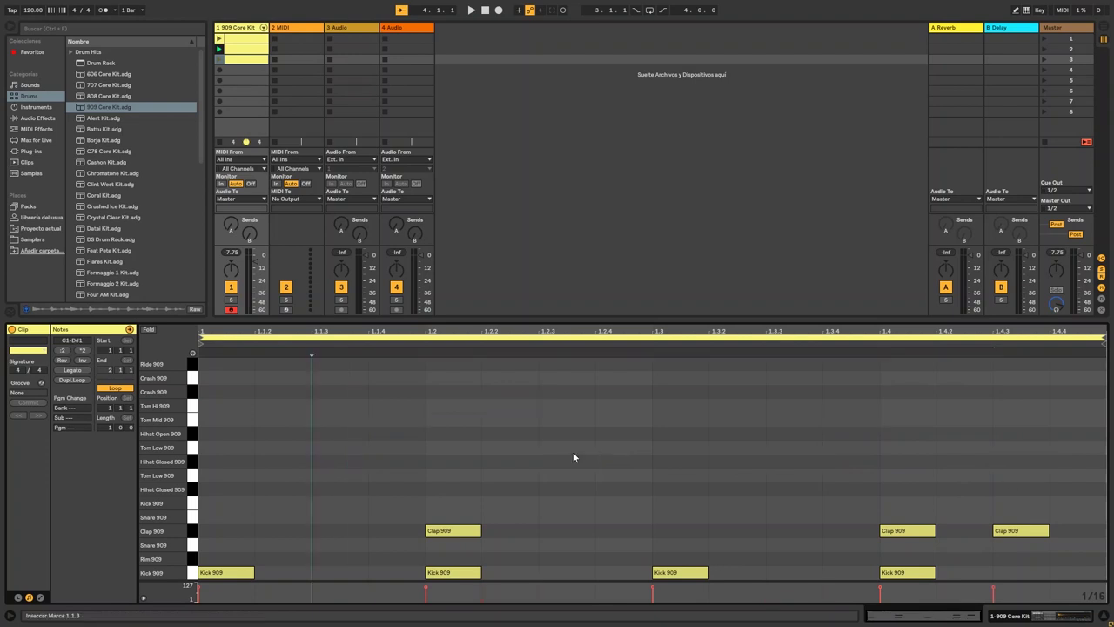
left_click(218, 40)
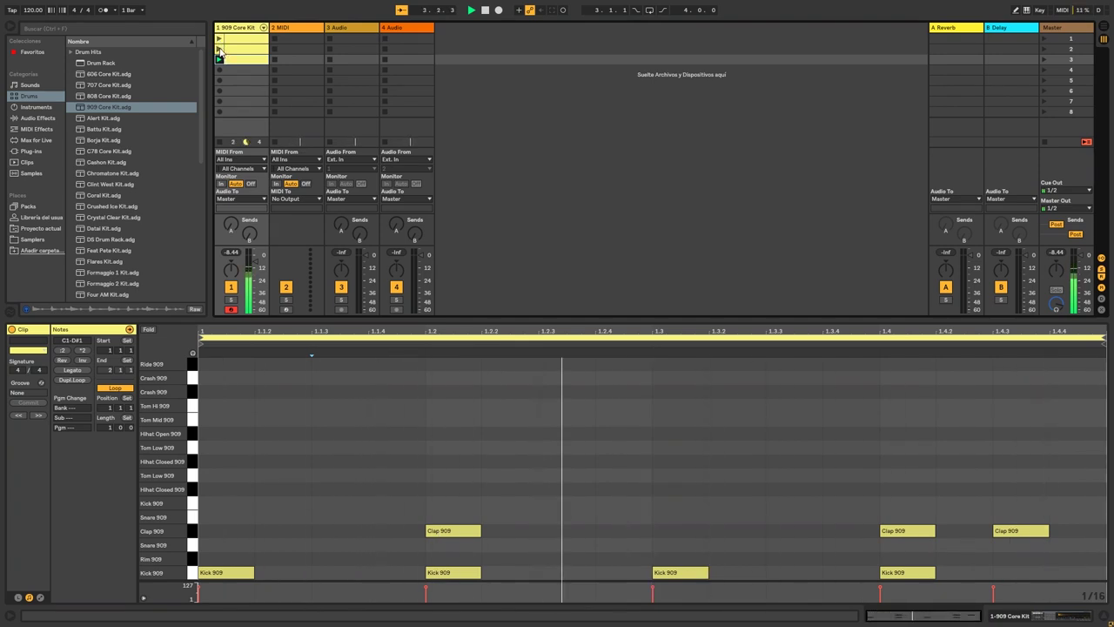
Play the first and second clips alternately to compare the two drum variations.
left_click(219, 41)
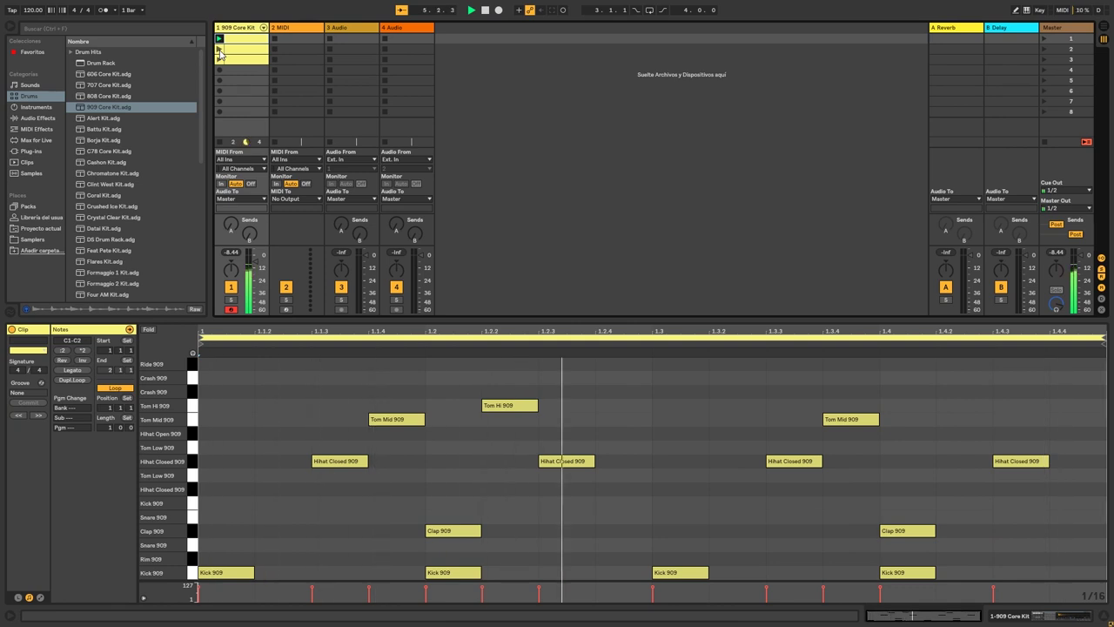
key("e")
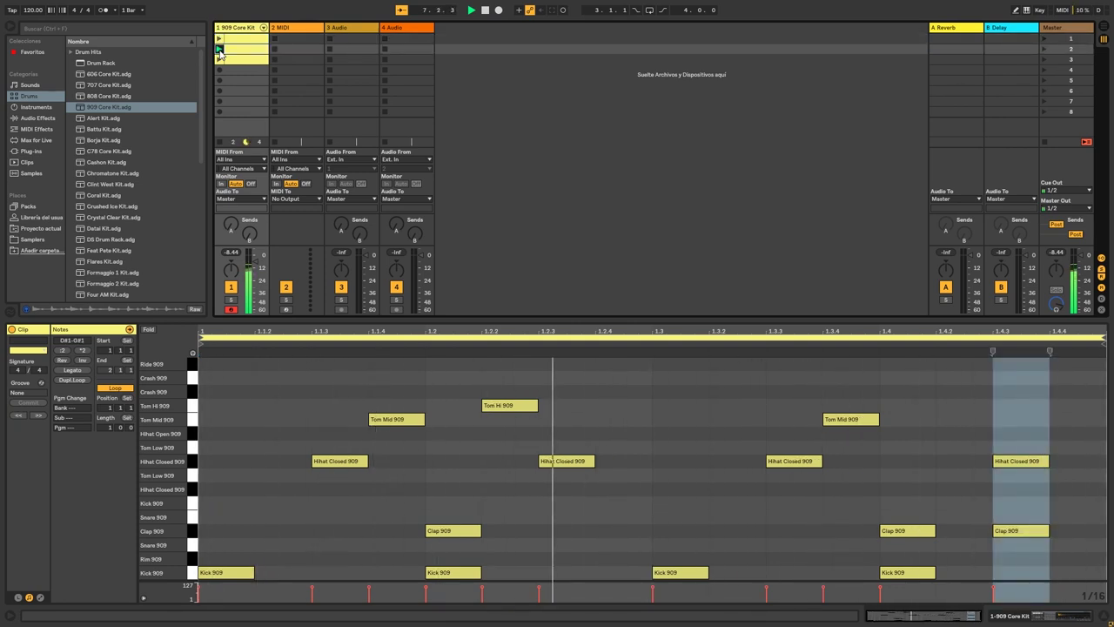
key("ctrl+z")
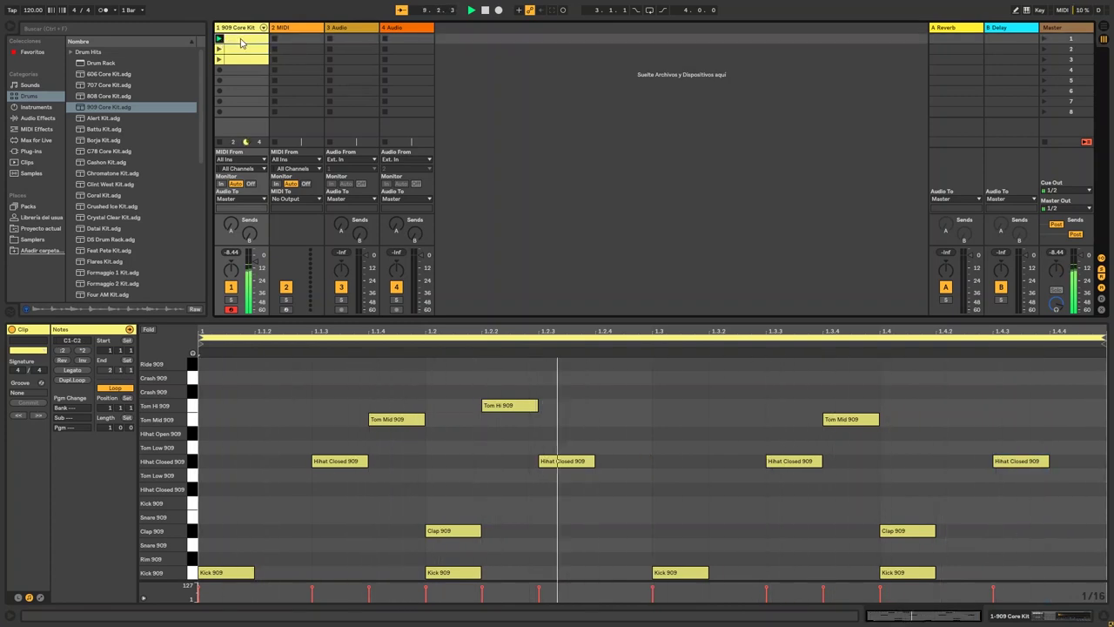
key("ctrl+y")
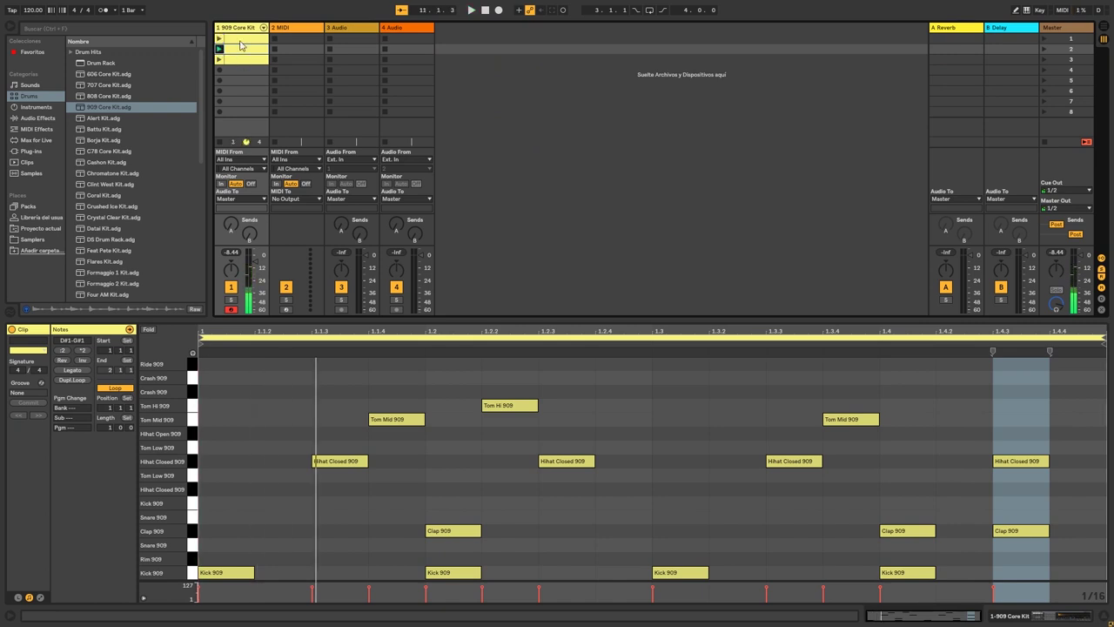
key("ctrl+z")
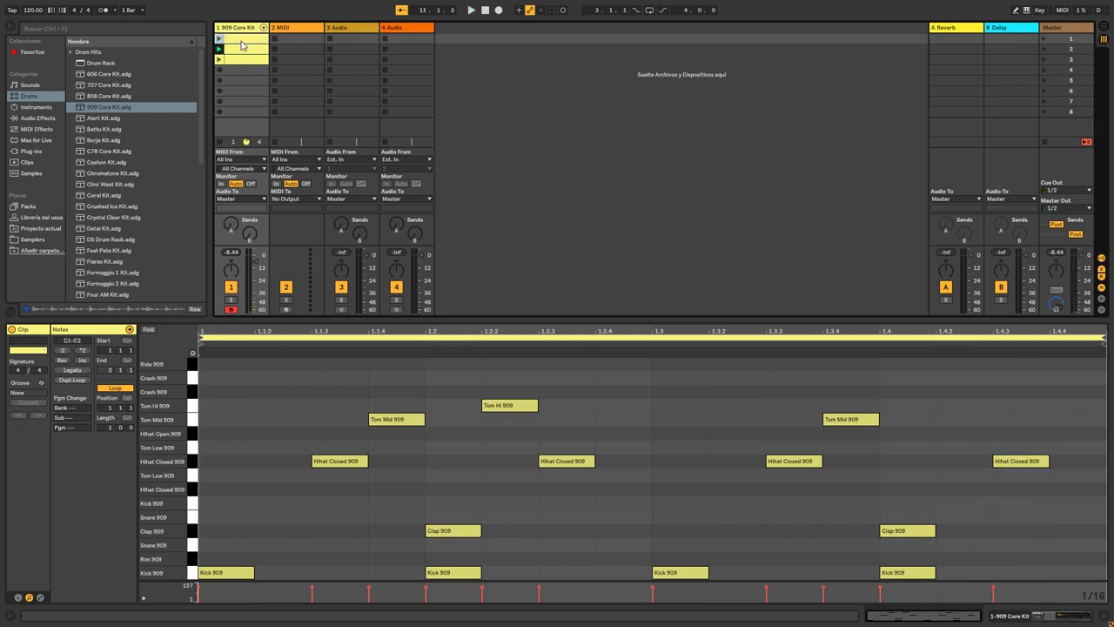
key("ctrl+y")
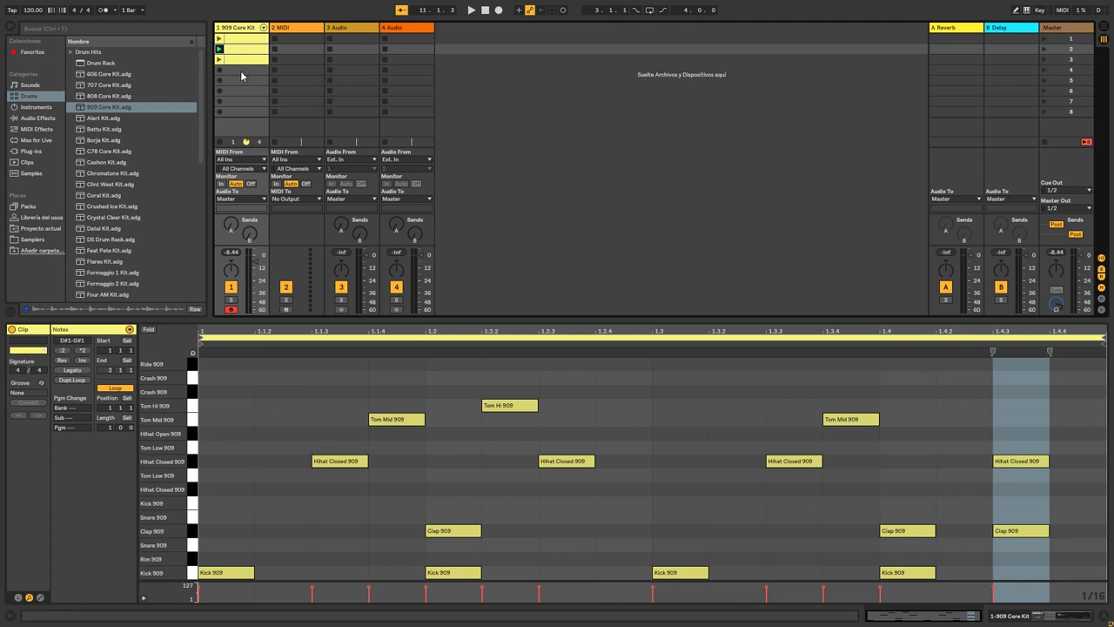
Copy the second clip into the fourth slot, add a Crash 909 note on the first beat, and play it.
left_click(242, 72)
key("ctrl+v")
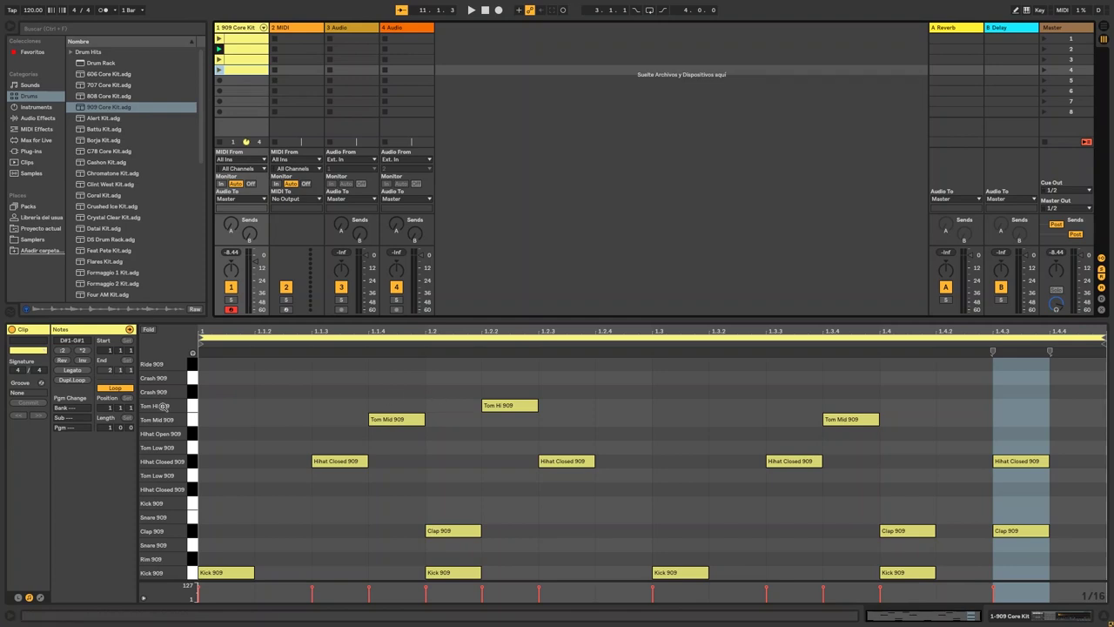
double_click(223, 391)
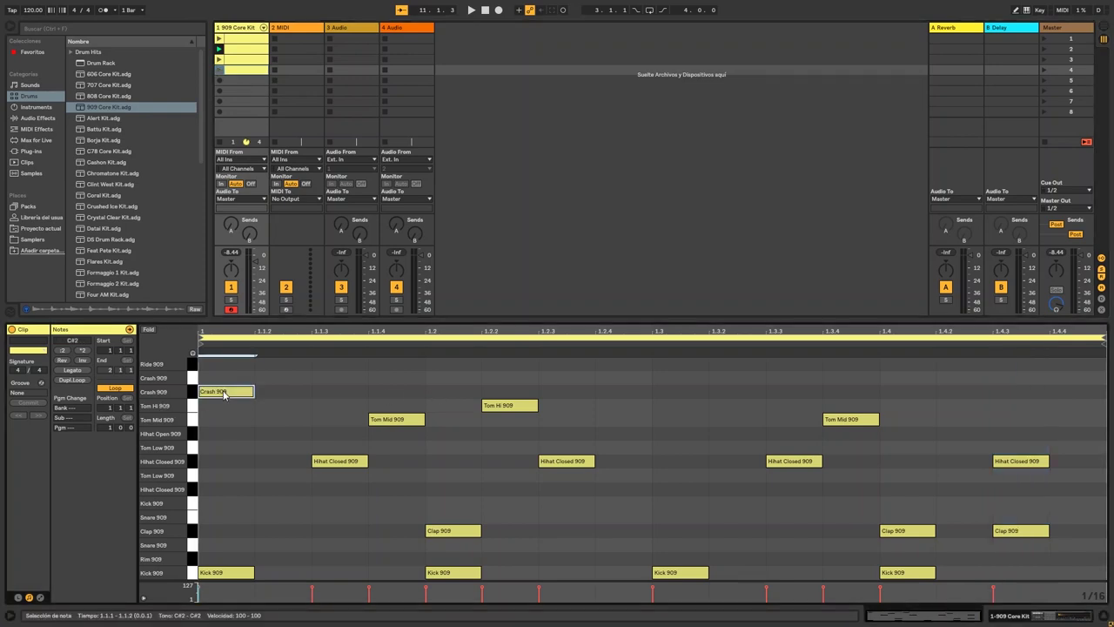
left_click(221, 71)
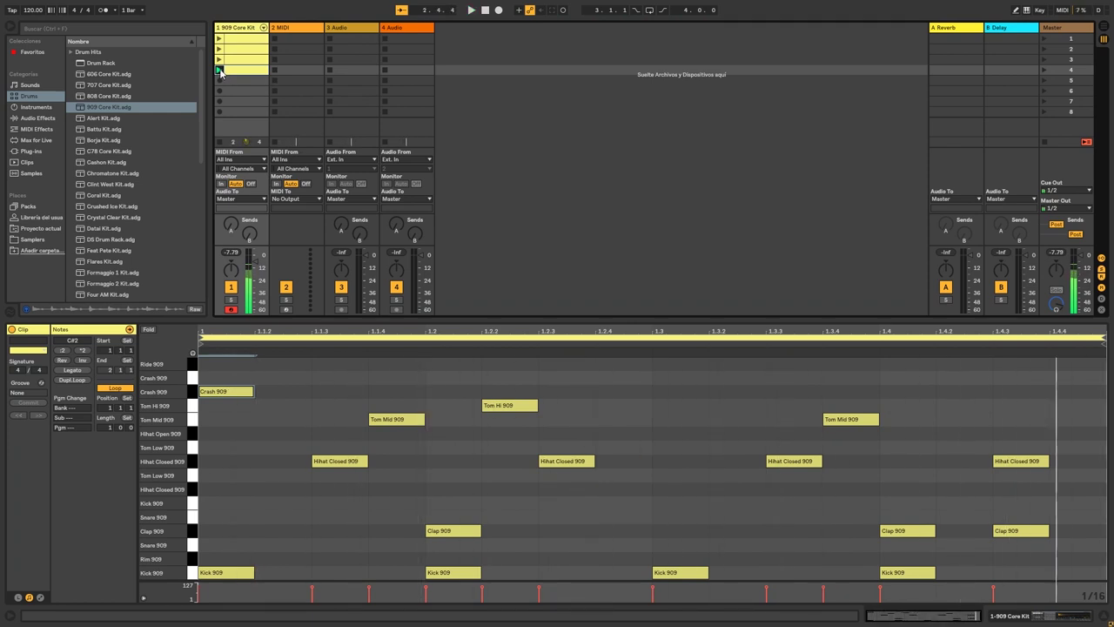
Place the third slot's kick and clap clip at bar 1 of the 909 Core Kit track in the Arrangement.
left_click(241, 64)
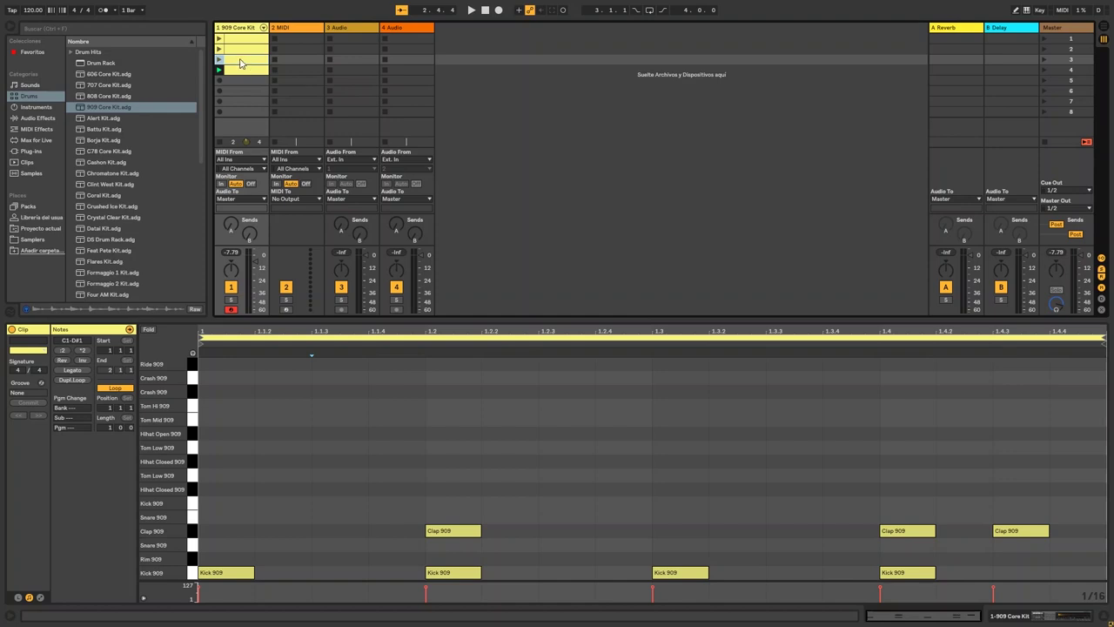
key("Tab")
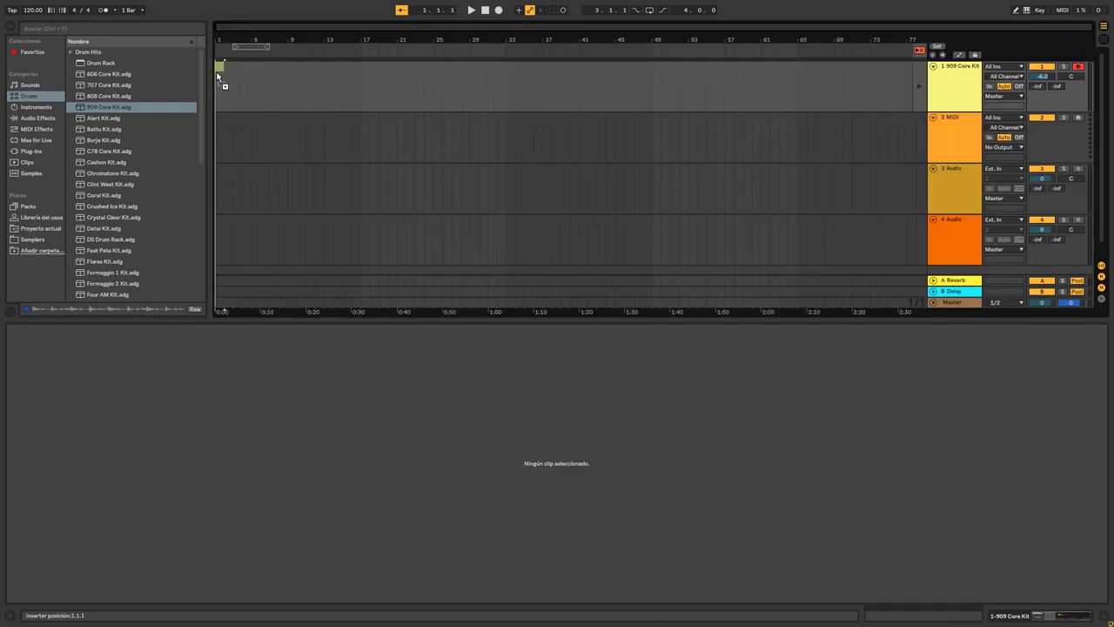
left_click(218, 70)
key("plus")
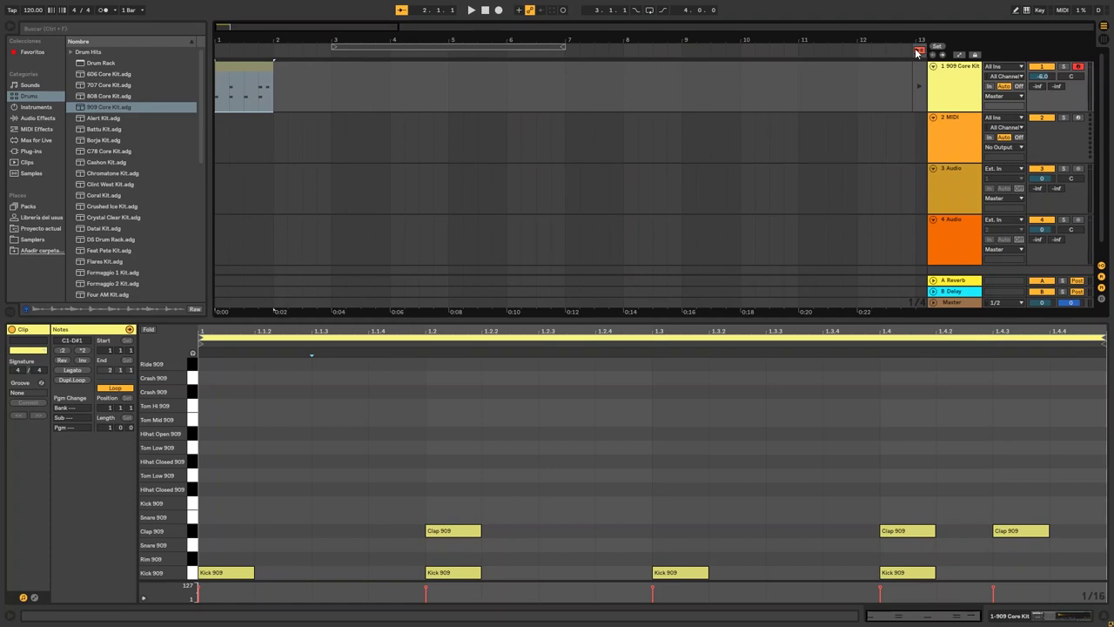
Duplicate the kick and clap clip to bar 2 of the Arrangement, and play both bars.
left_click(234, 76)
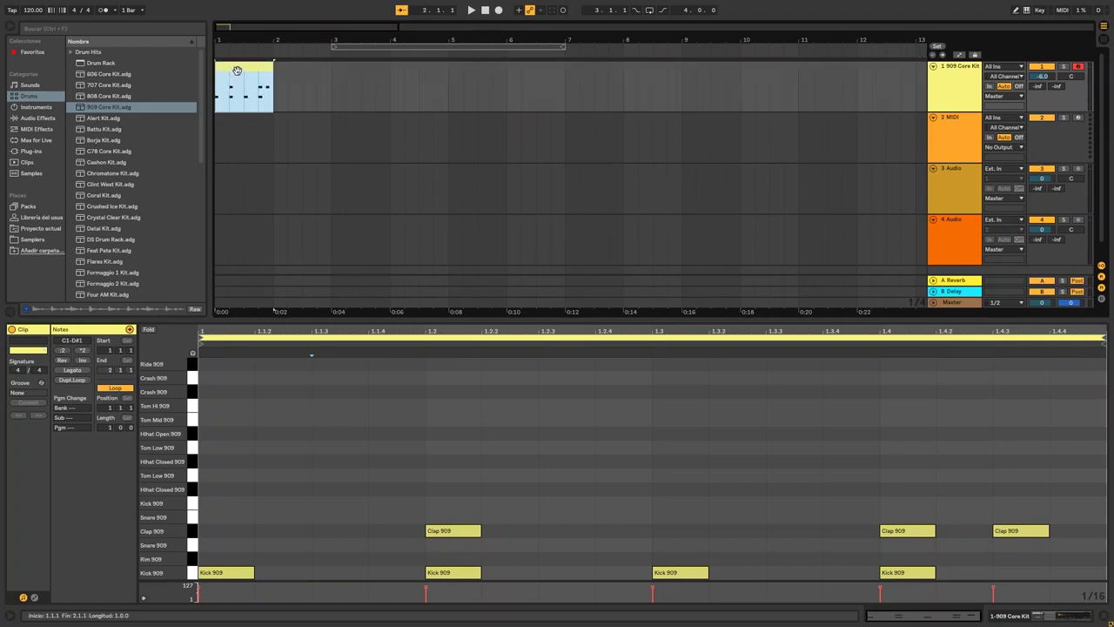
key("ctrl+d")
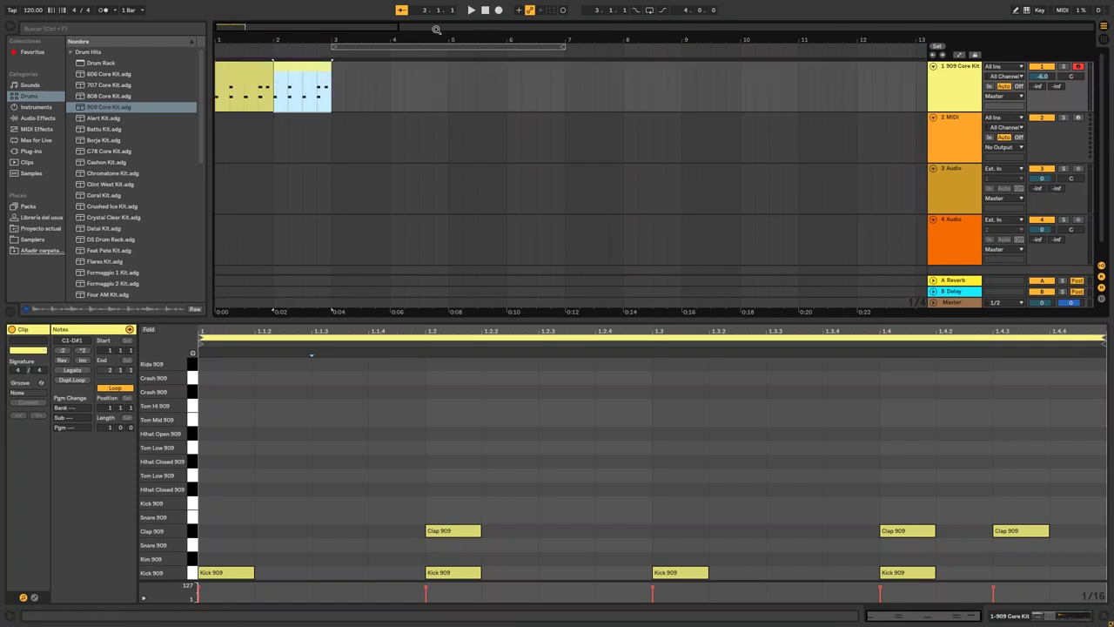
left_click(470, 10)
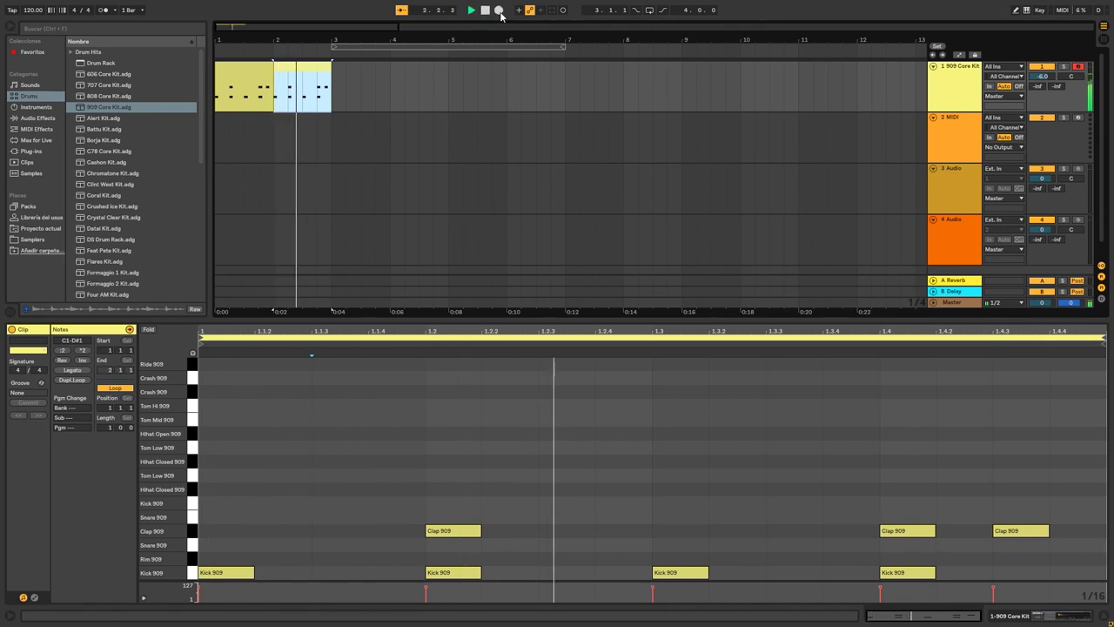
double_click(484, 10)
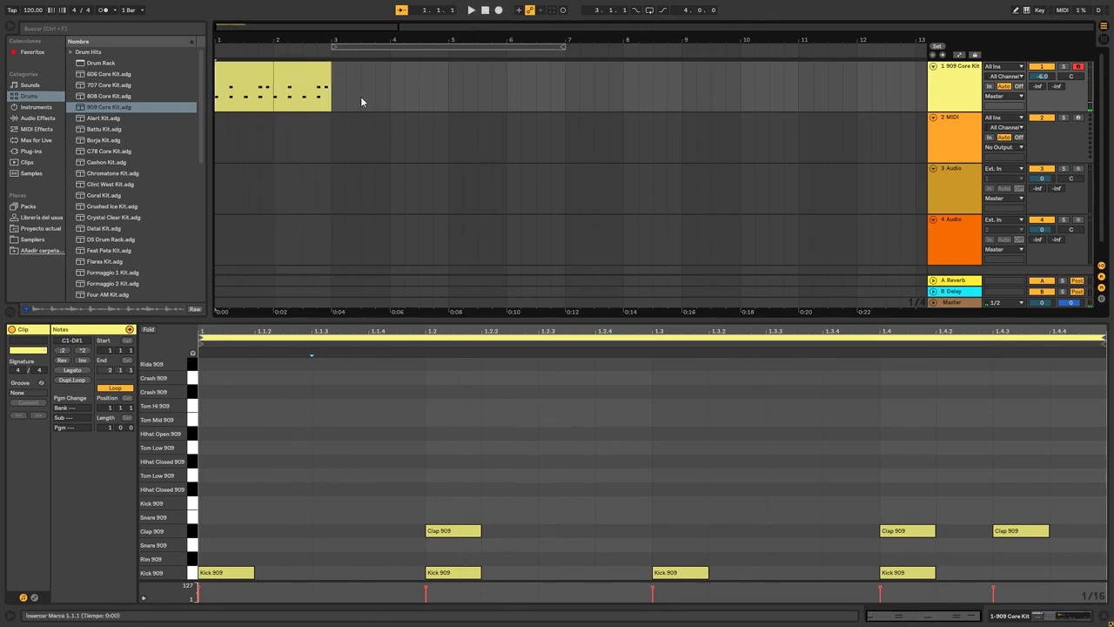
Place the first slot's full drum clip at bar 3 of the Arrangement and duplicate it to bar 4.
key("Tab")
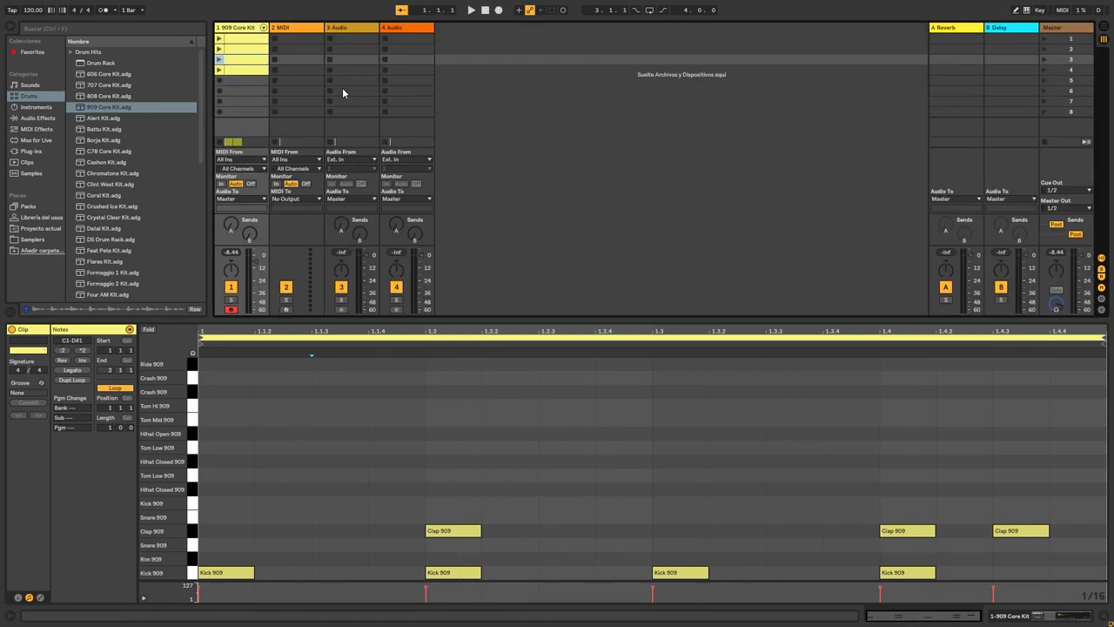
left_click(245, 53)
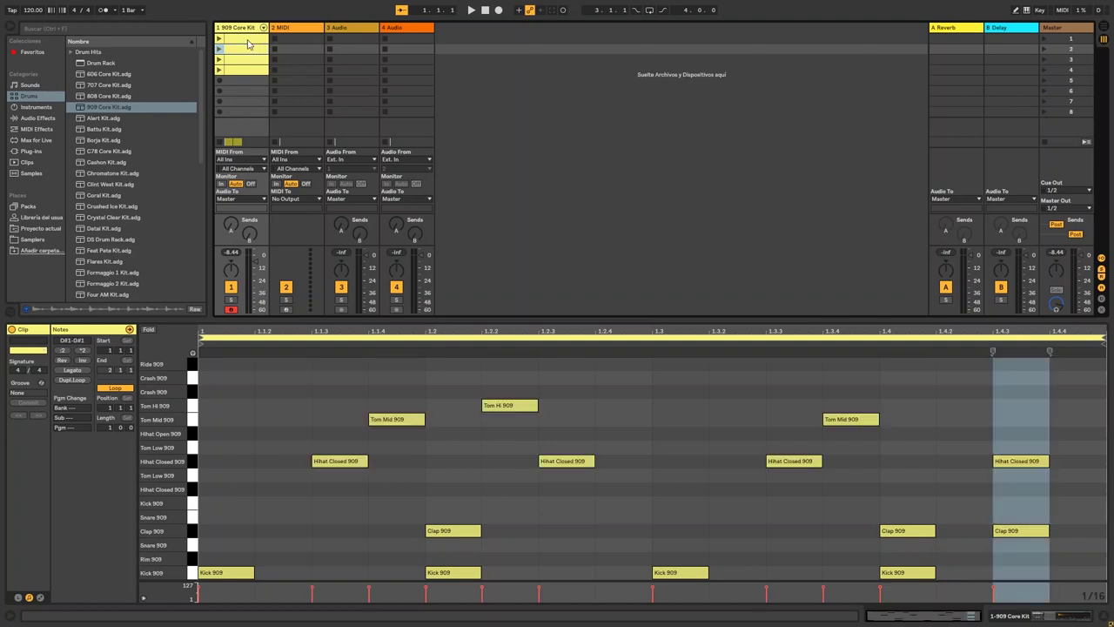
left_click(248, 43)
left_click(247, 51)
key("Tab")
left_click(336, 79)
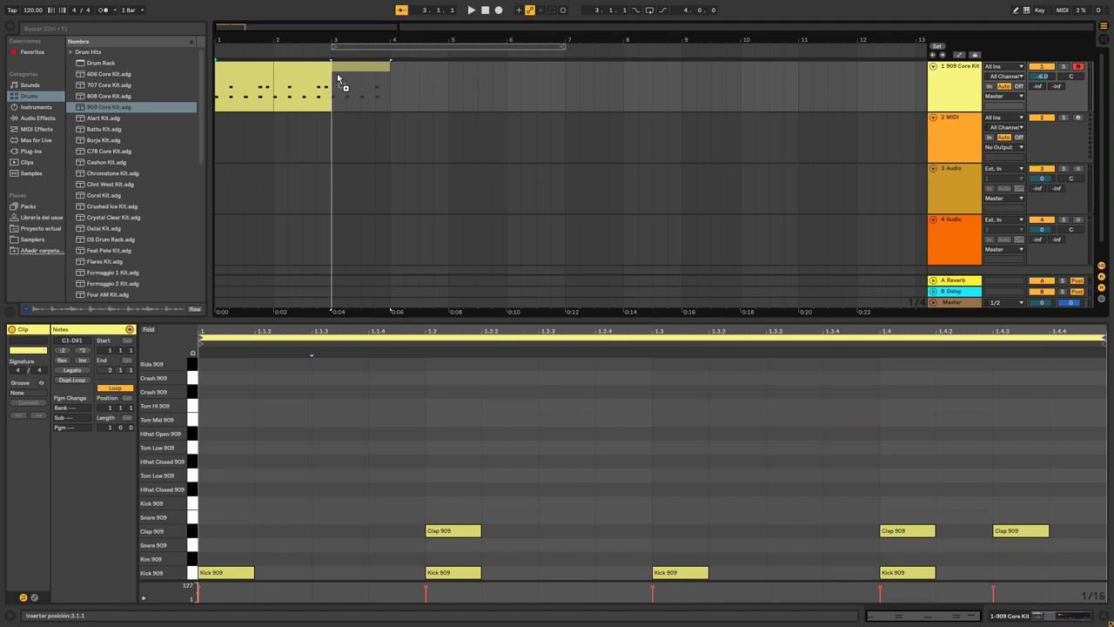
key("ctrl+v")
key("ctrl+d")
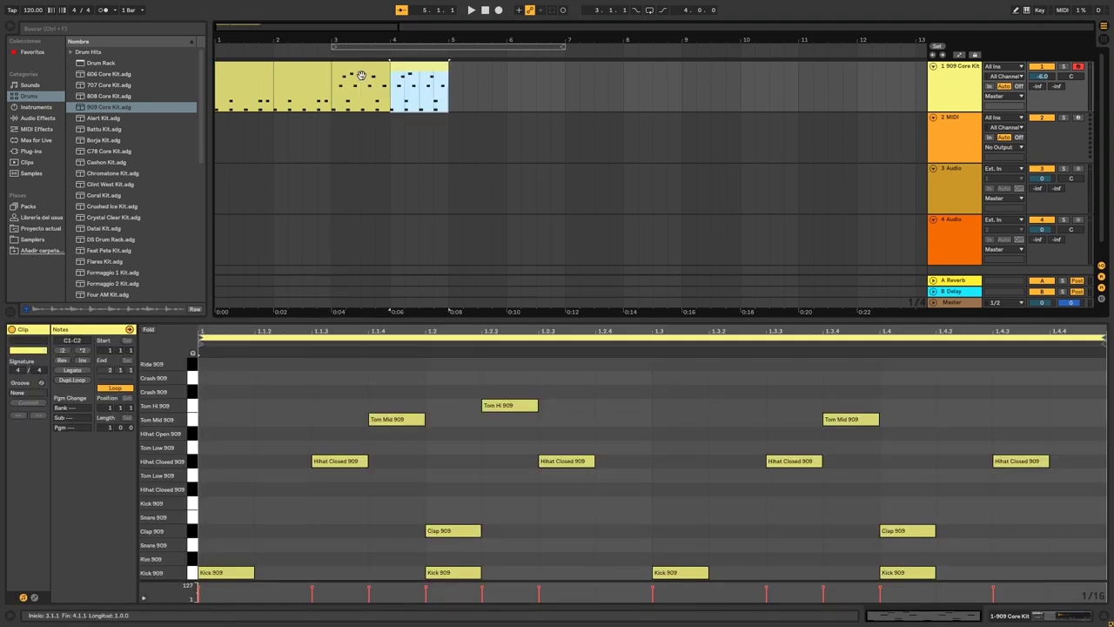
Place the second slot's drum clip with the extra clap at bar 5 of the 909 Core Kit track in the Arrangement.
key("Tab")
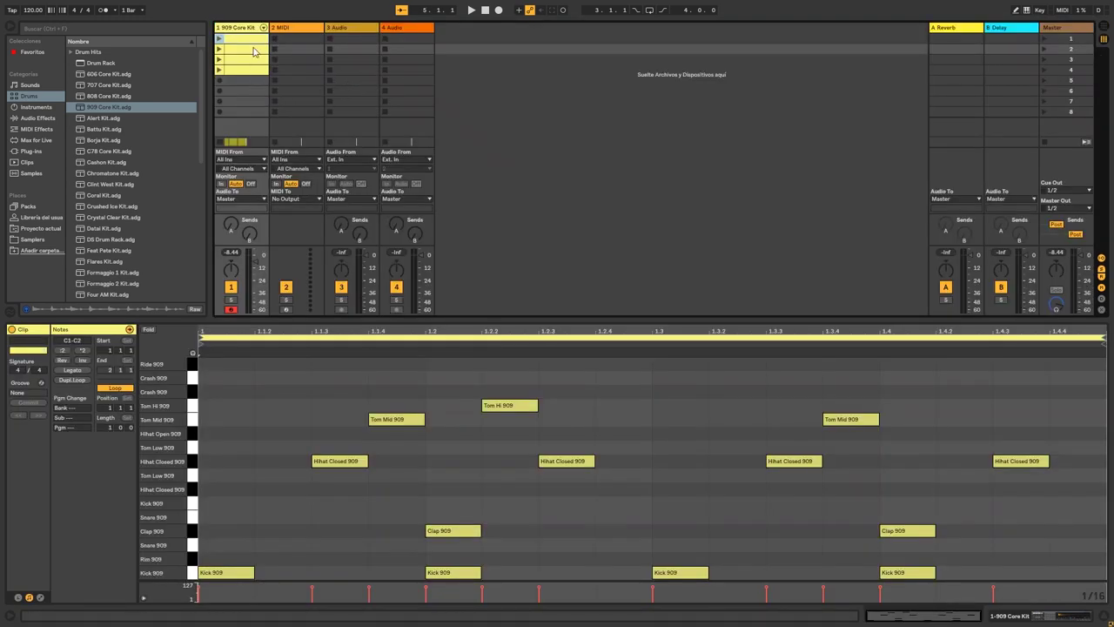
key("ctrl+v")
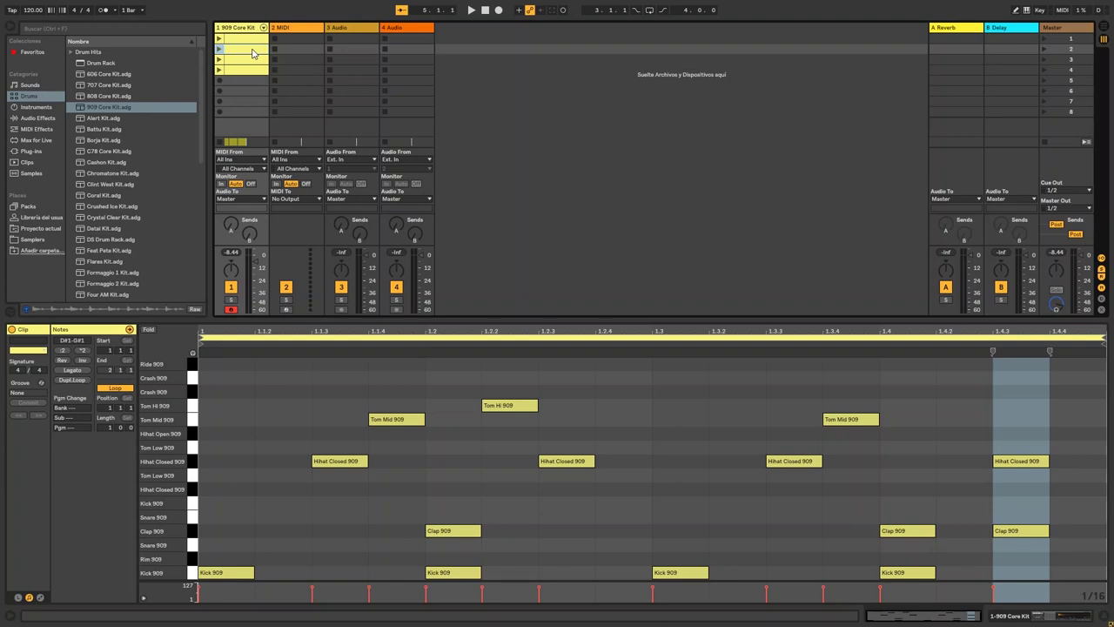
key("Tab")
left_click_drag(399, 74, 456, 74)
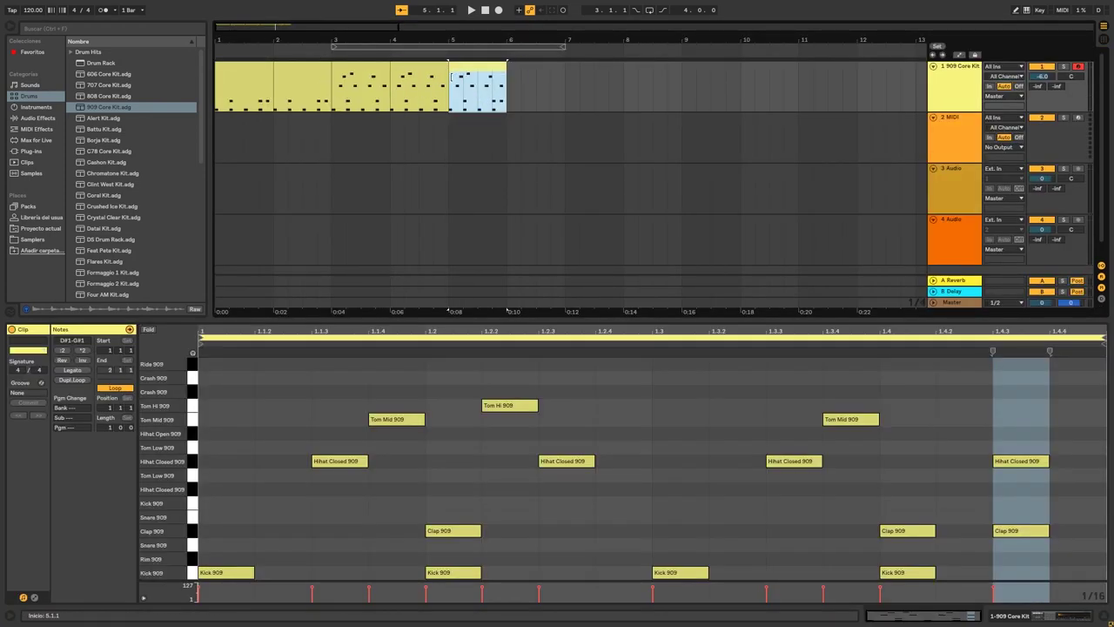
left_click(429, 78)
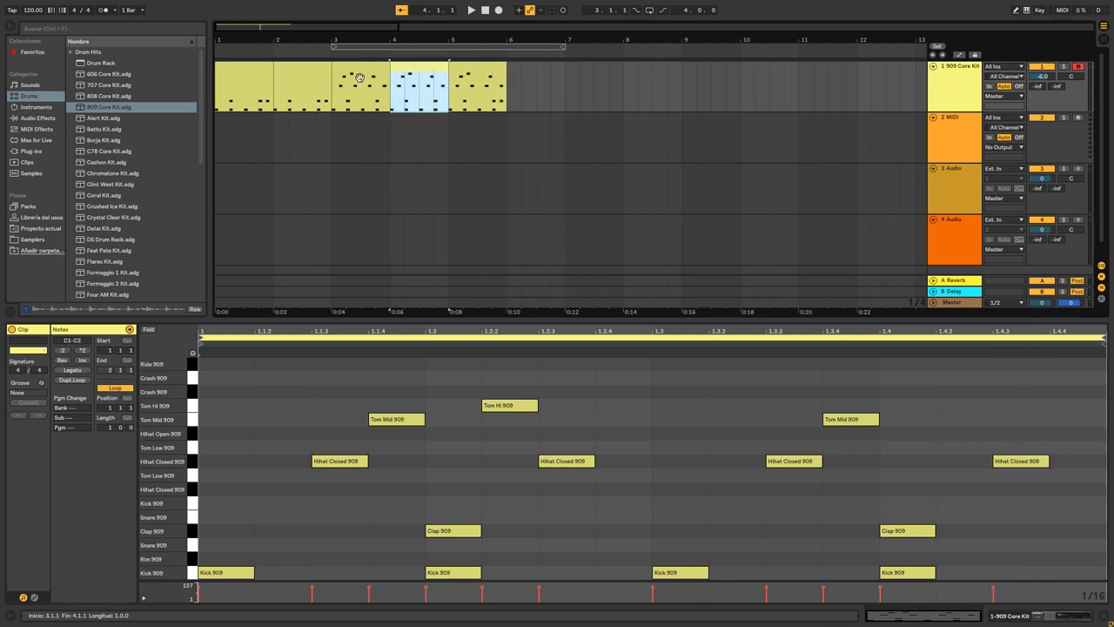
Replace the bar 5 clip in the Arrangement with the fourth slot's crash clip.
key("Tab")
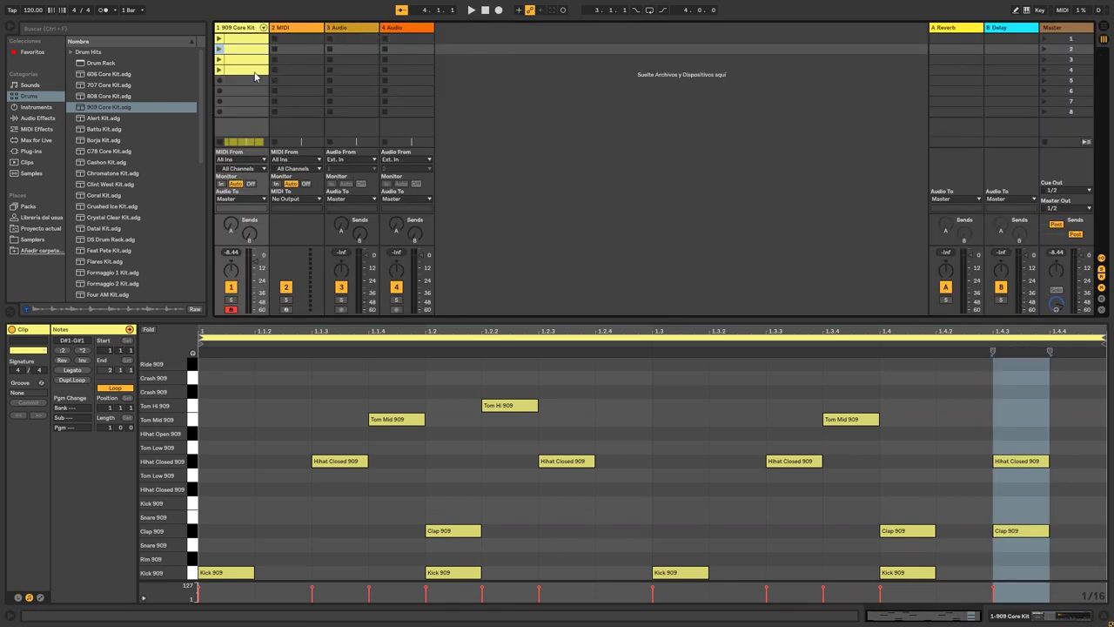
key("Tab")
left_click_drag(340, 82, 468, 71)
left_click(467, 71)
key("Delete")
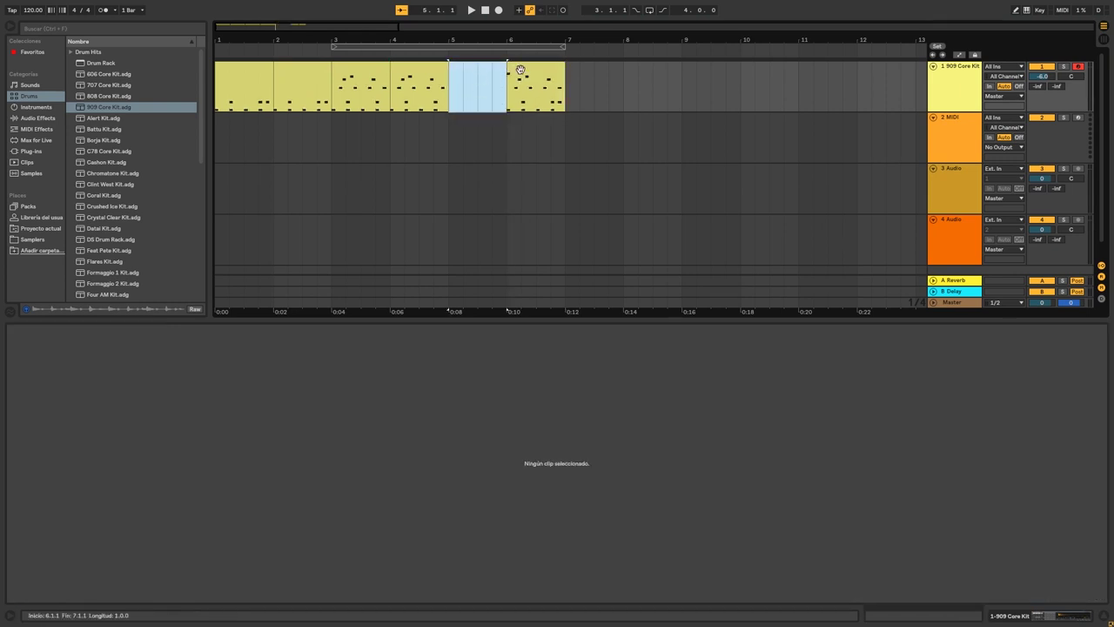
left_click_drag(527, 72, 469, 71)
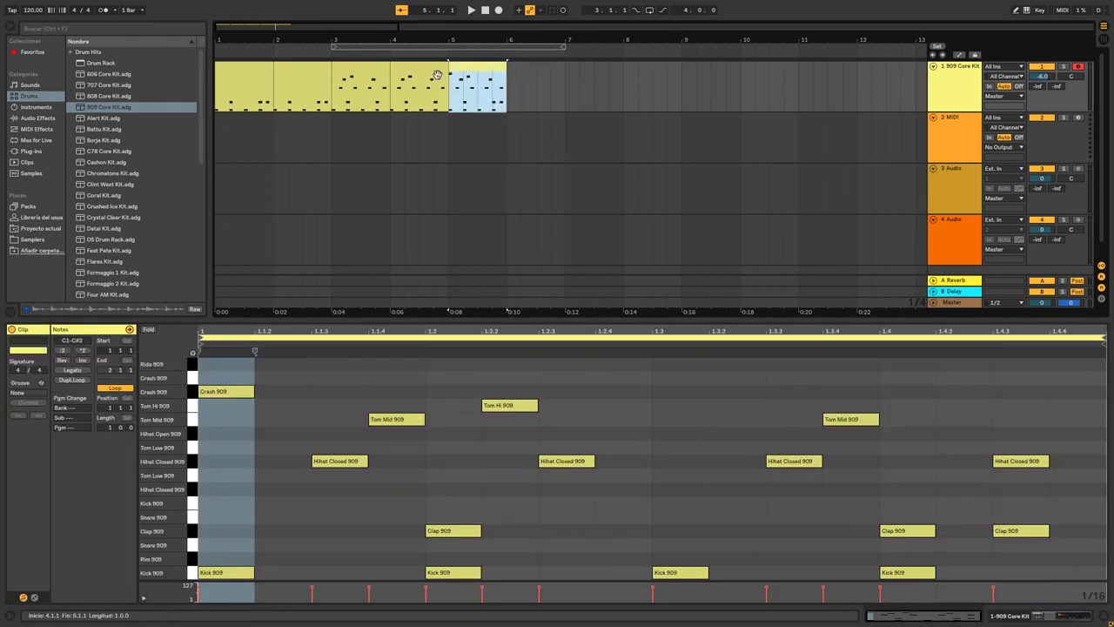
Play the Arrangement from bar 1 to hear the drum sequence through bar 5.
left_click(431, 73)
left_click(477, 84)
left_click(485, 12)
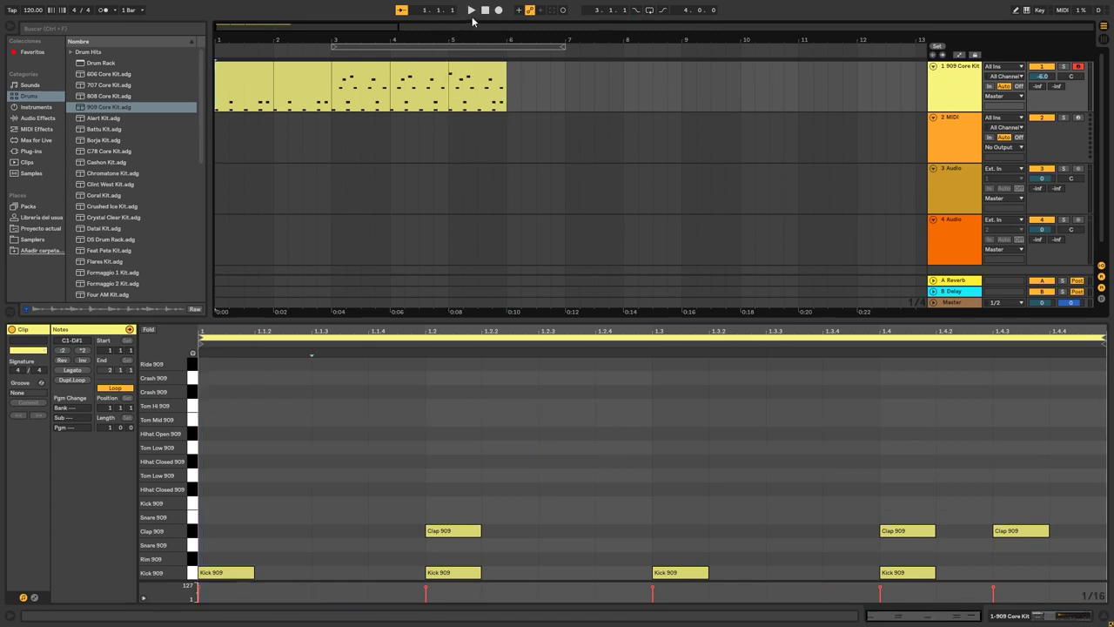
left_click(470, 11)
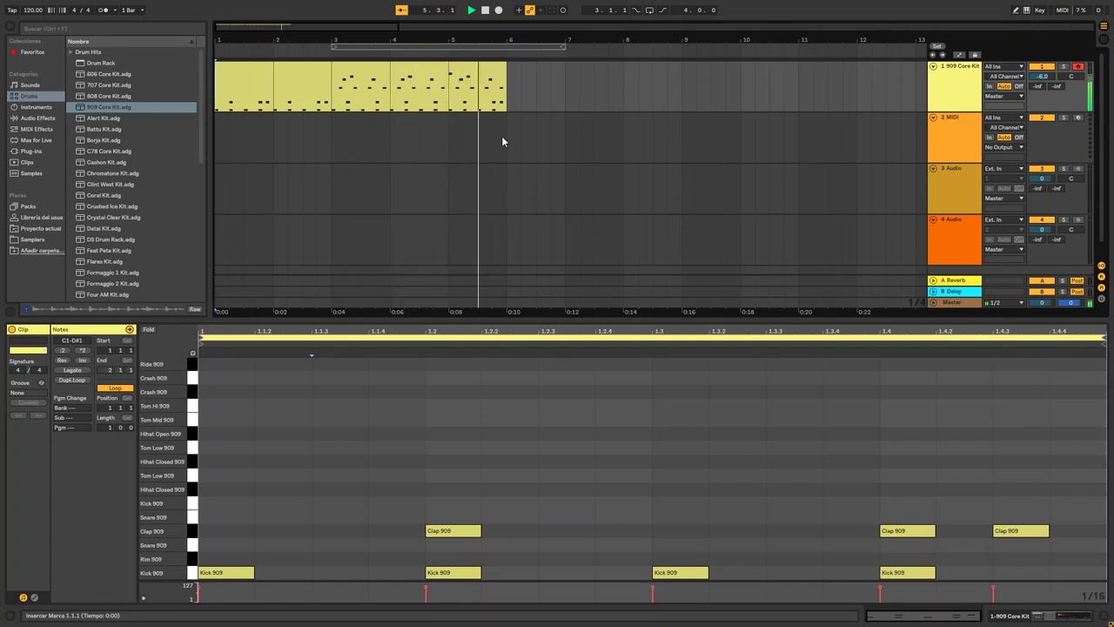
key("space")
Copy the bar 4 full drum clip to bar 6 and duplicate it to bar 7.
left_click(489, 94)
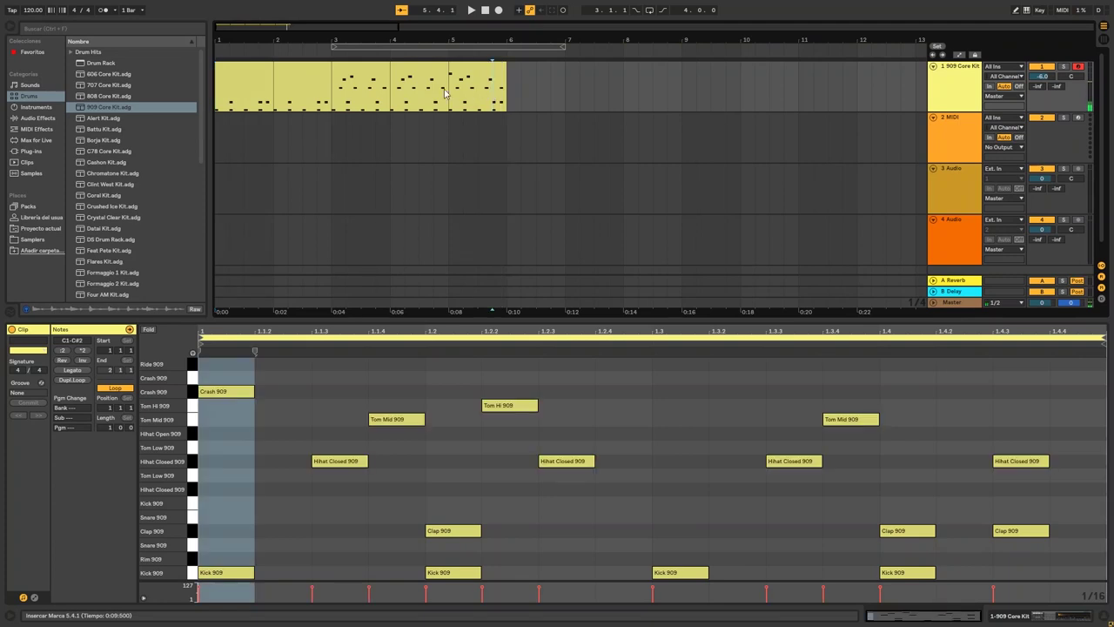
left_click(405, 77)
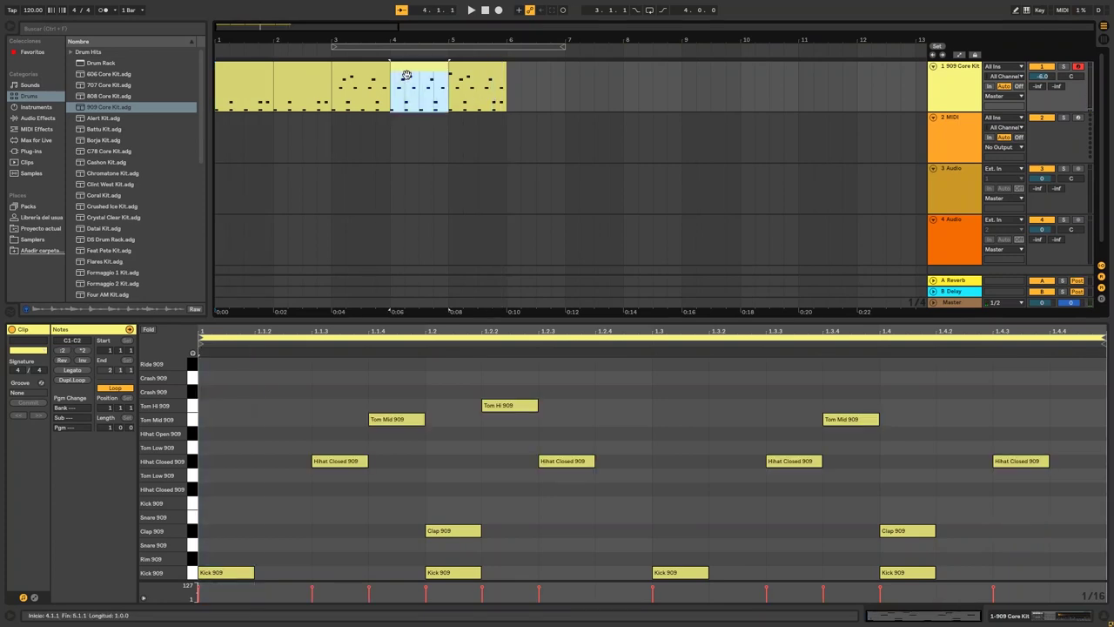
left_click(516, 80)
key("ctrl+v")
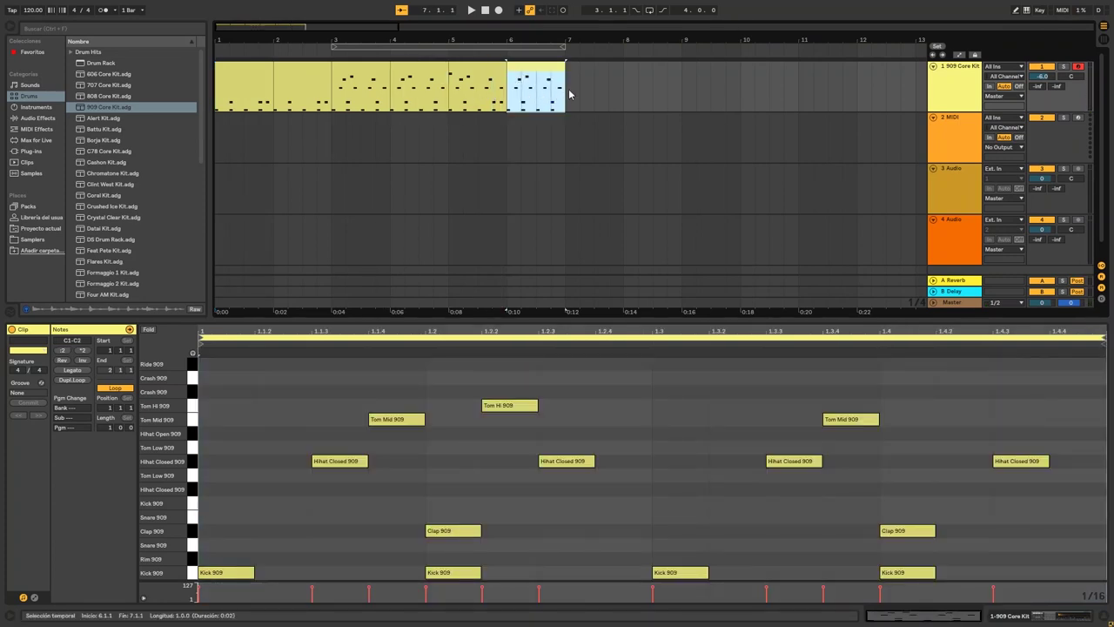
key("ctrl+d")
Copy the bar 5 crash clip to bar 9, and duplicate the bar 7 clip to bar 8.
left_click(479, 73)
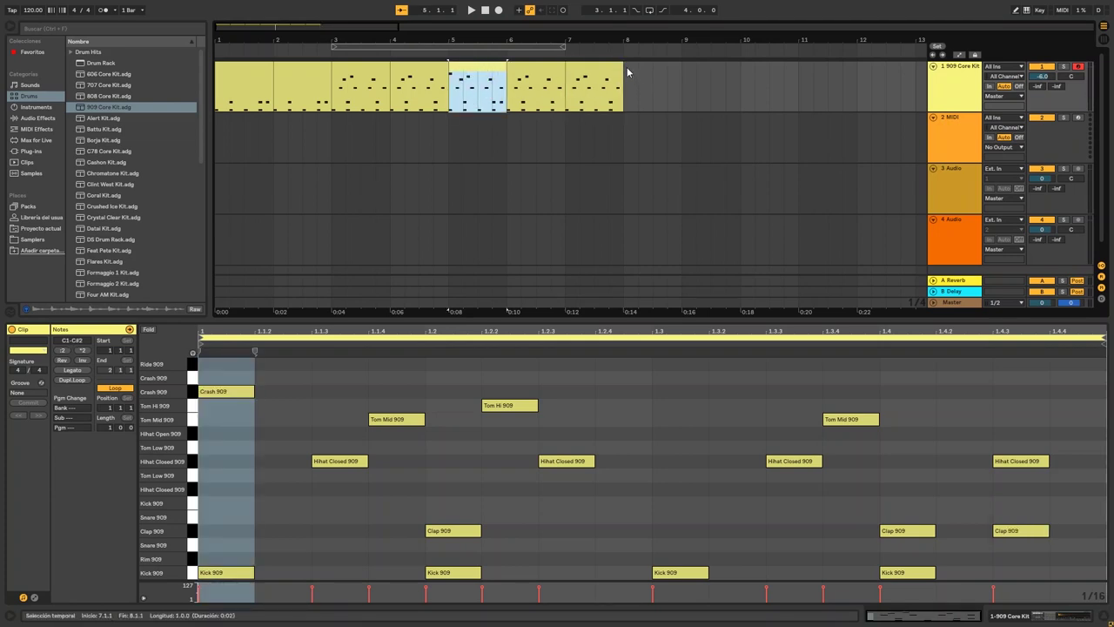
left_click(682, 64)
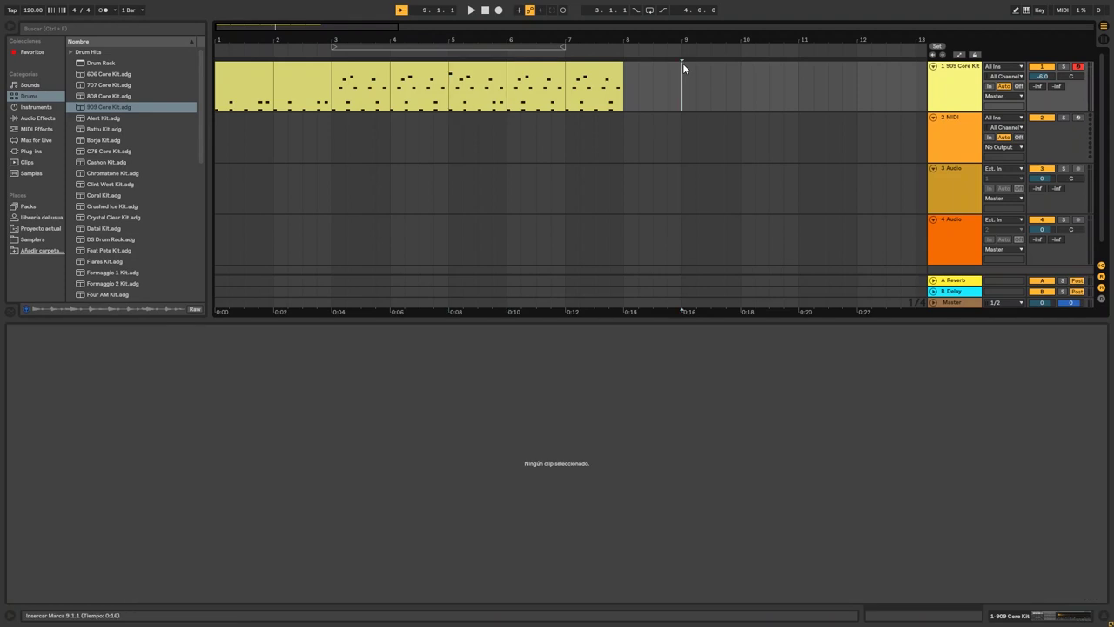
key("ctrl+v")
left_click(616, 72)
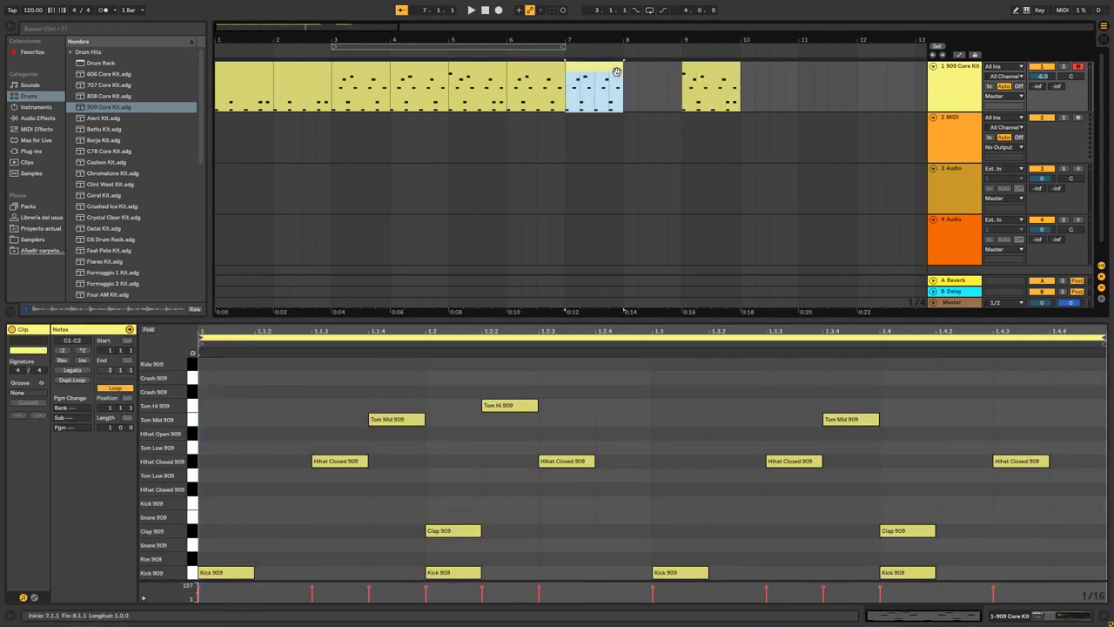
key("ctrl+d")
Play the Arrangement from the beginning through the crash clip at bar 9.
left_click(686, 64)
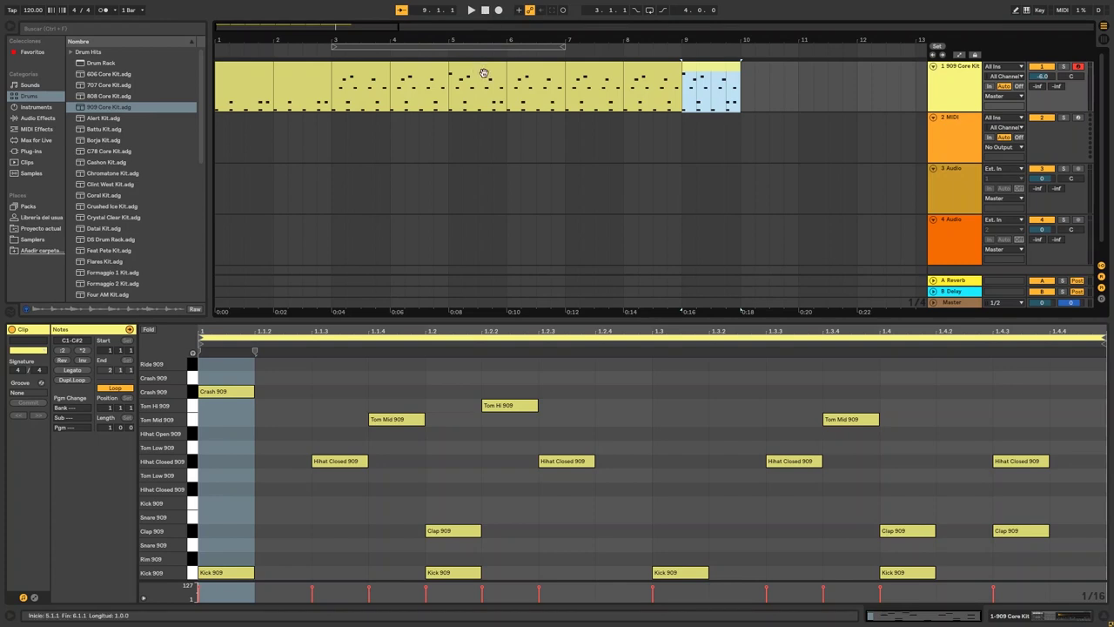
left_click(484, 11)
left_click(470, 11)
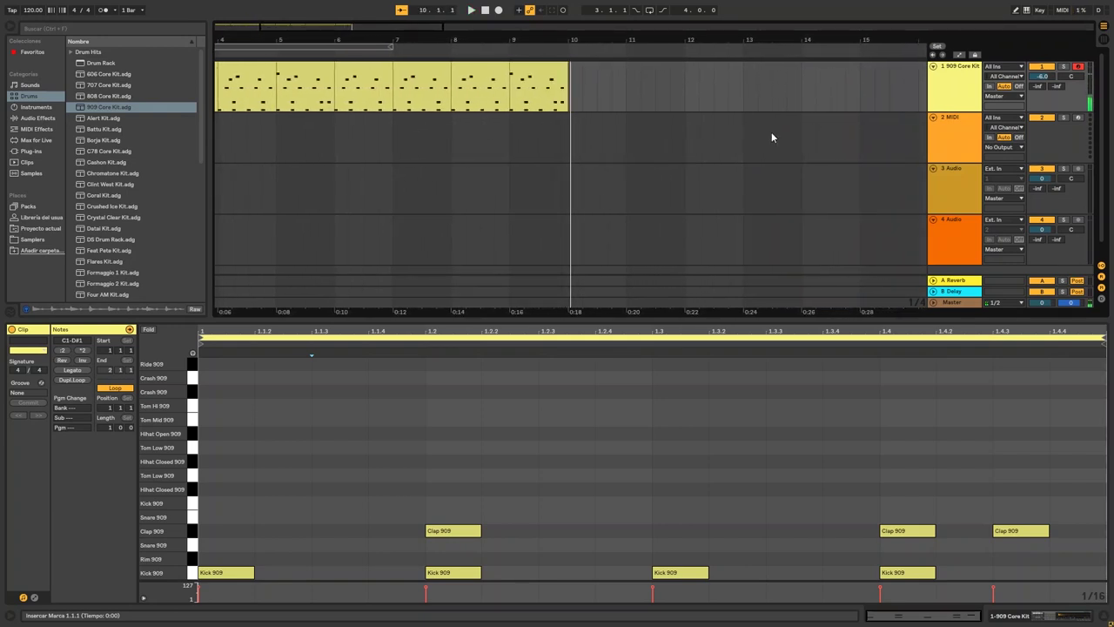
Unfold the 909 Core Kit's individual drum chains in the Session mixer and play the sequence to watch their levels.
left_click(1105, 40)
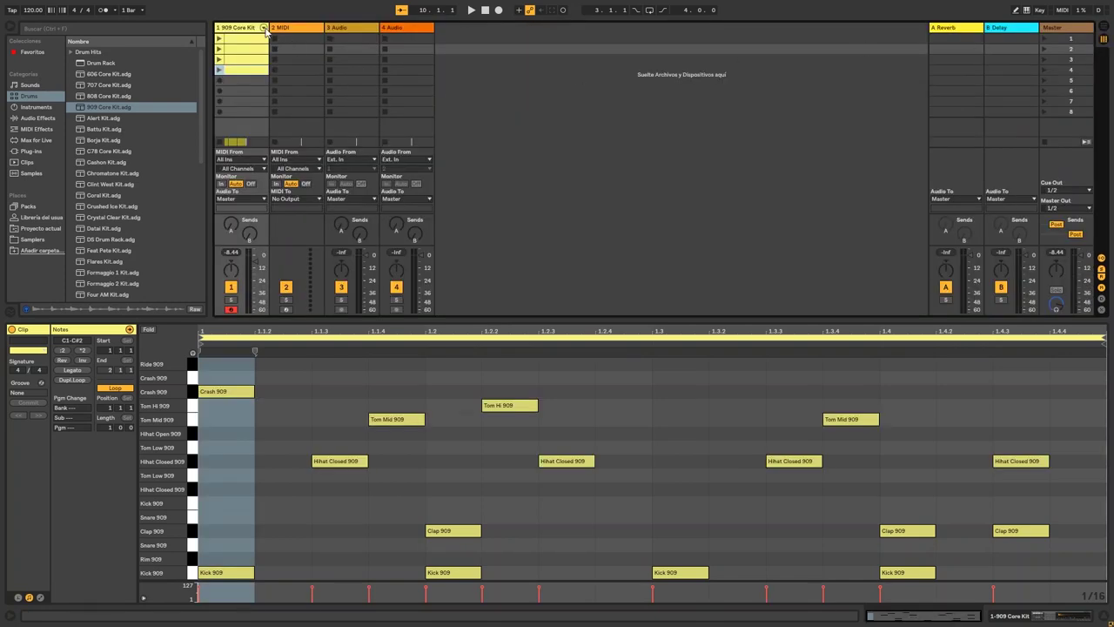
left_click(263, 28)
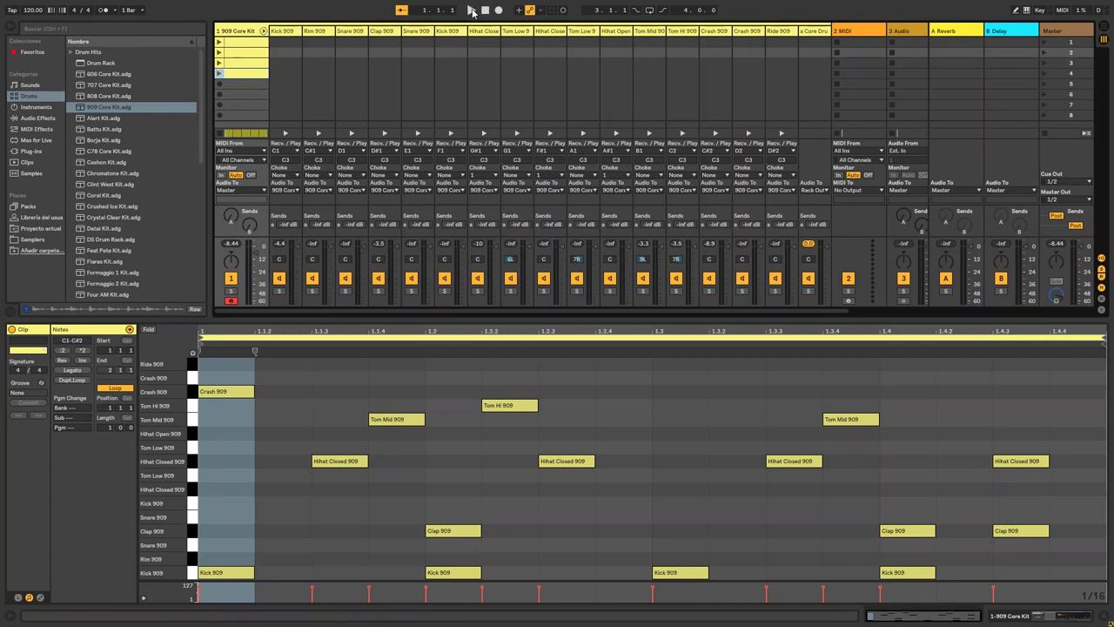
key("Tab")
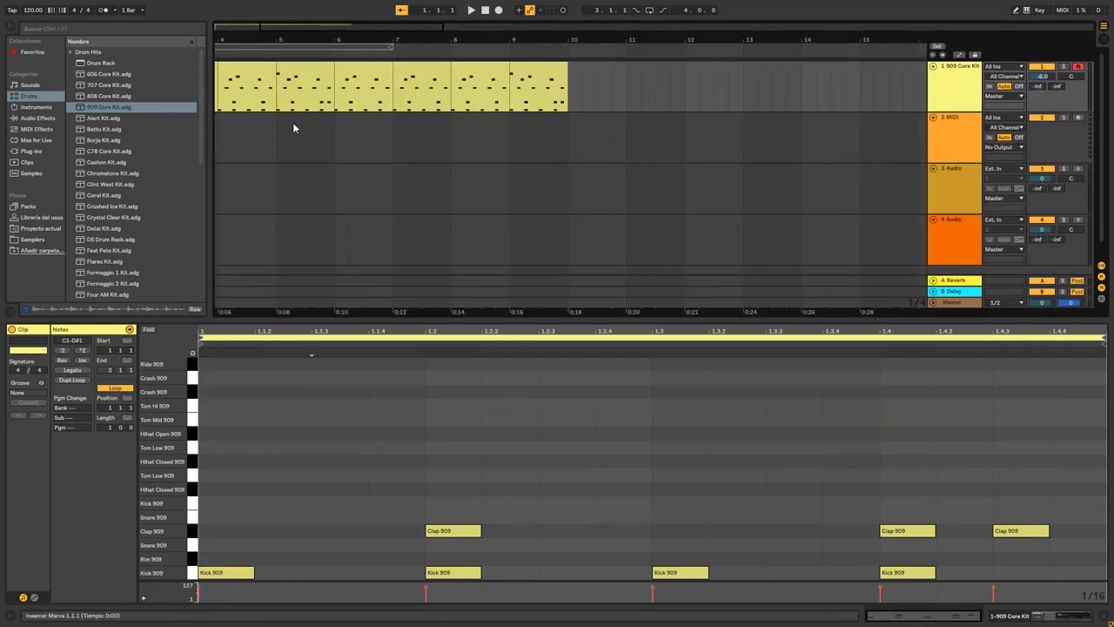
left_click(394, 129)
key("Tab")
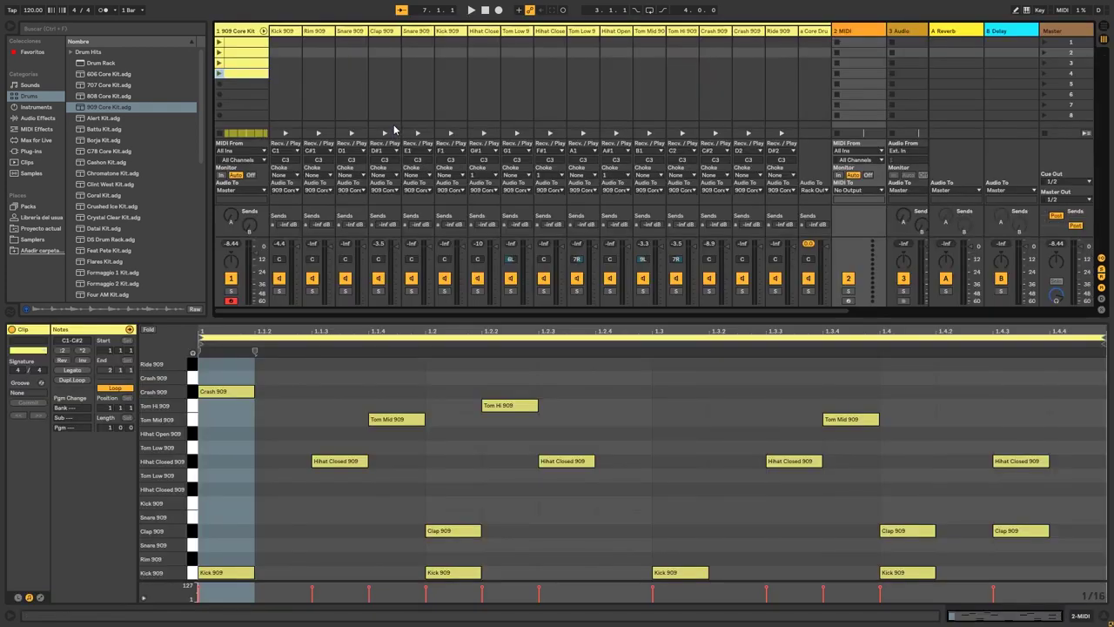
key("space")
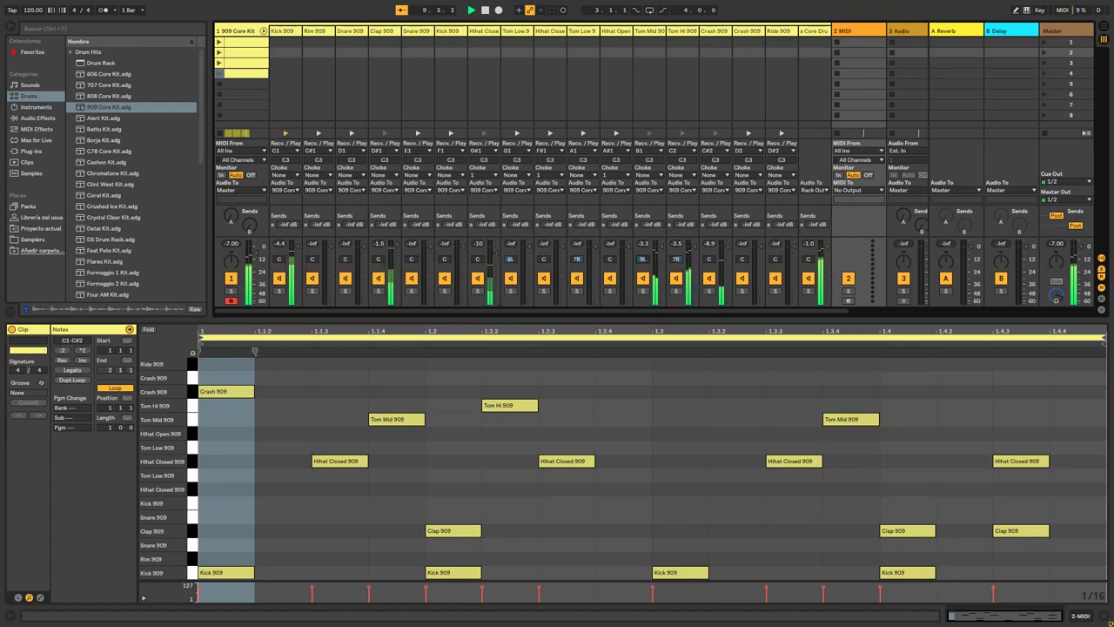
key("space")
Copy the fourth slot's crash clip into the fifth slot of the 909 Core Kit track in the Session view.
key("Tab")
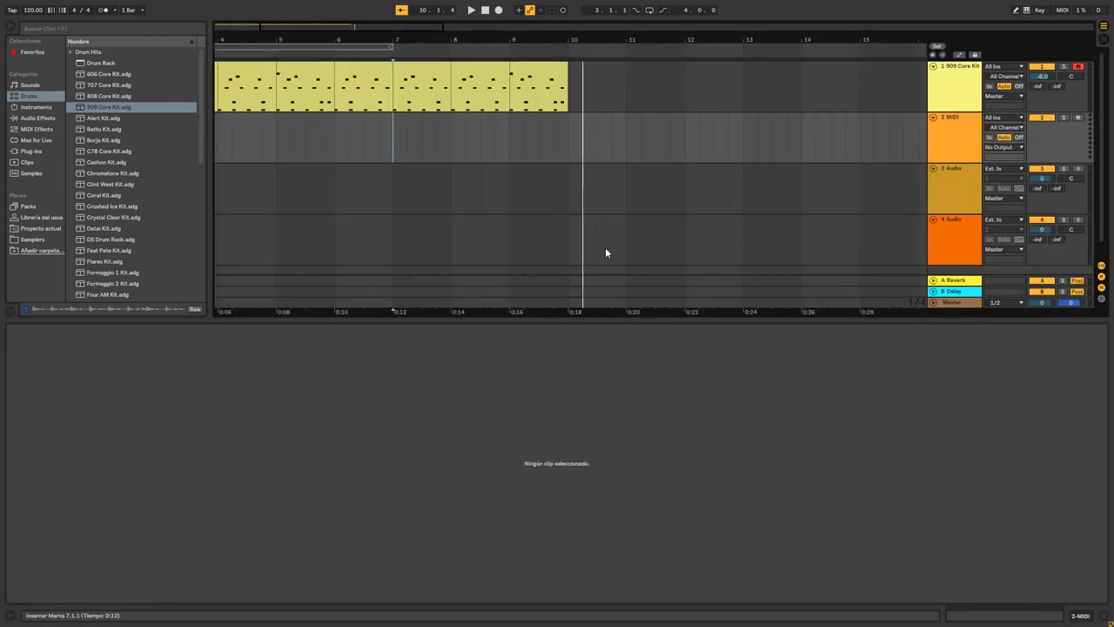
left_click(542, 74)
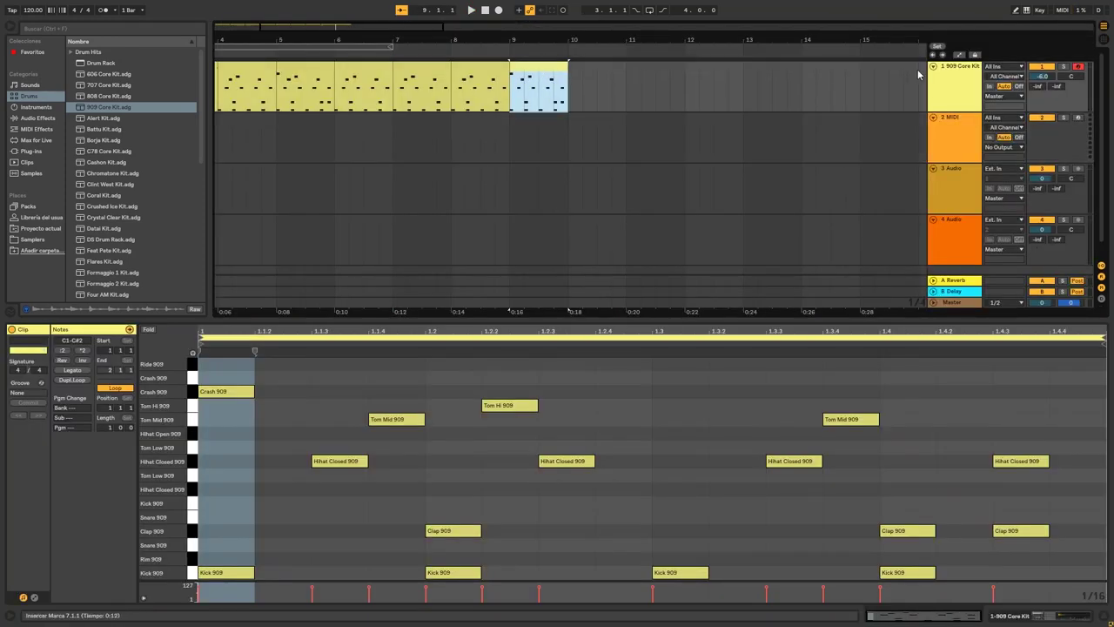
key("Tab")
left_click(252, 77)
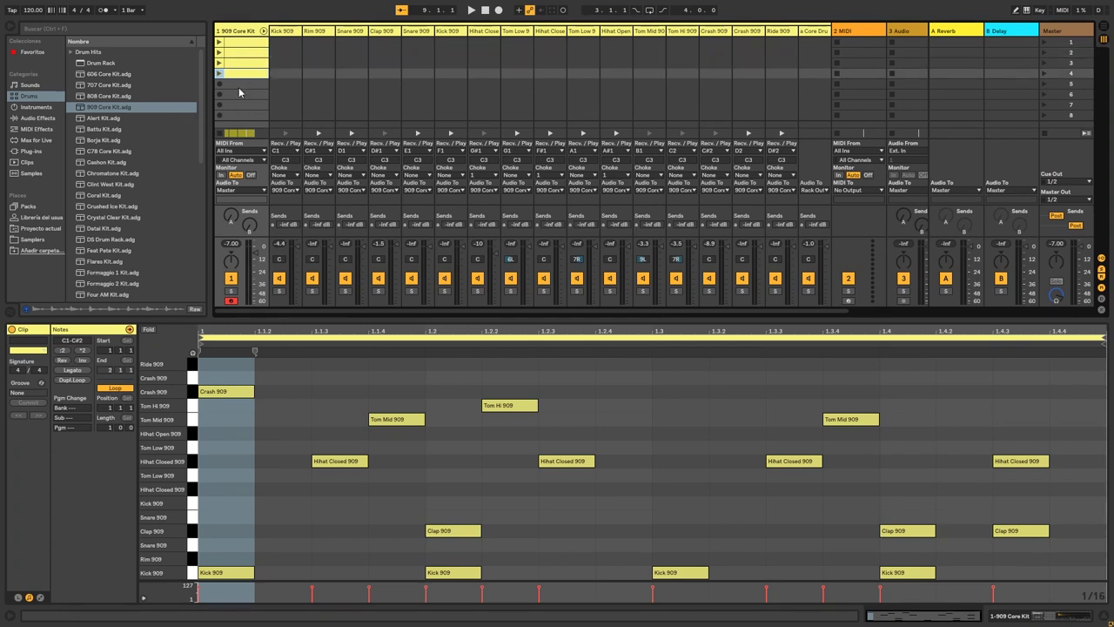
left_click(240, 88)
key("ctrl+v")
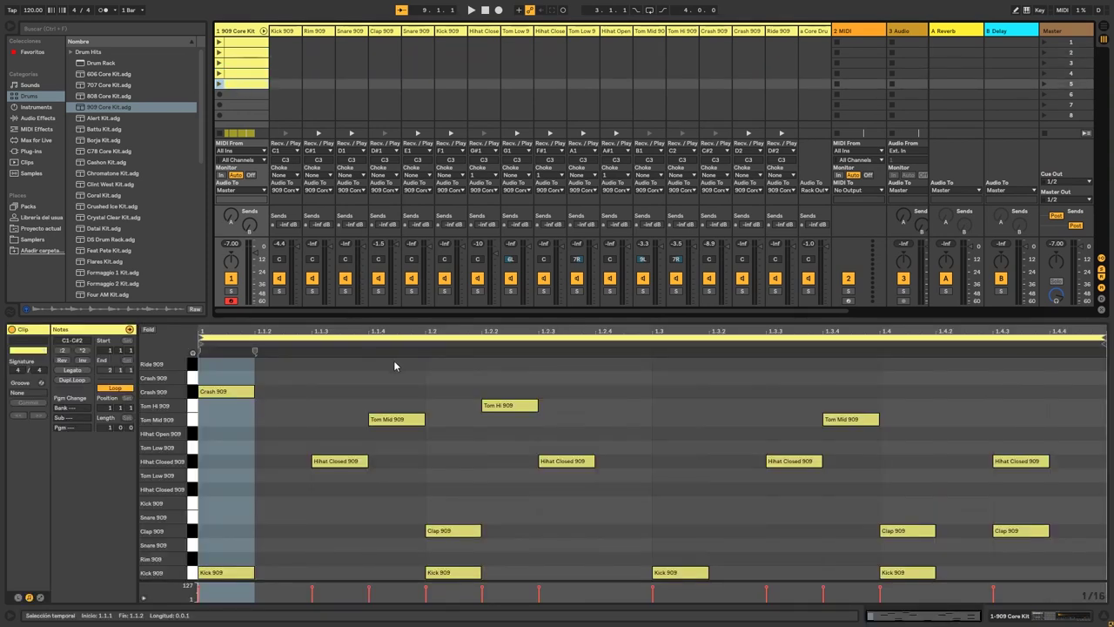
Add Hihat Open 909 notes at 1.1.3, 1.2.3, 1.3.3 and 1.4.3 in the fifth slot's clip.
double_click(331, 432)
double_click(574, 432)
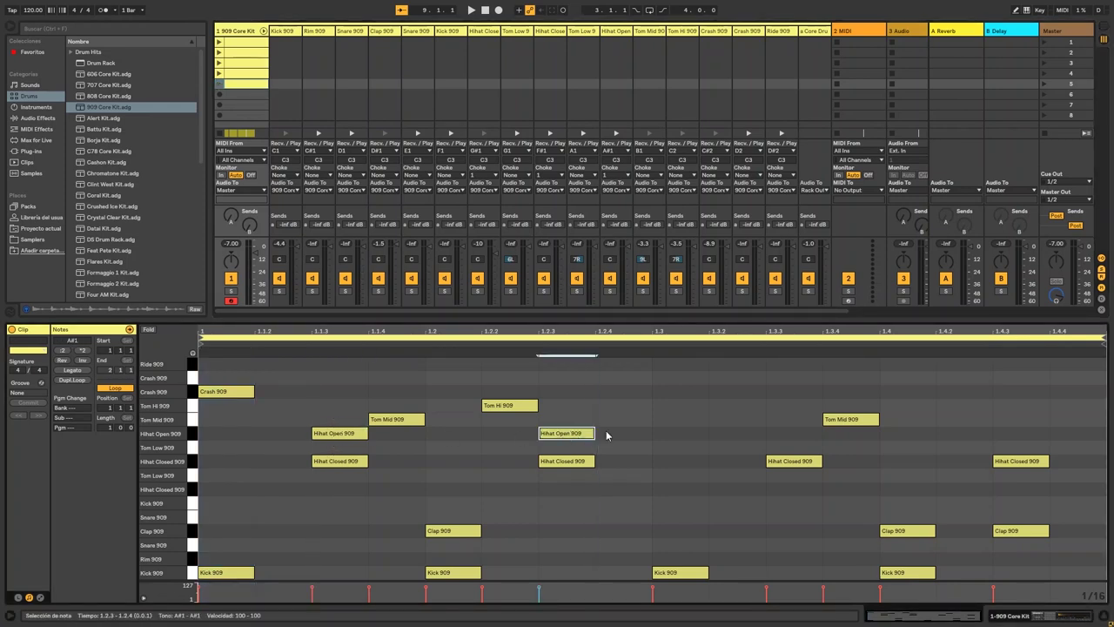
double_click(794, 433)
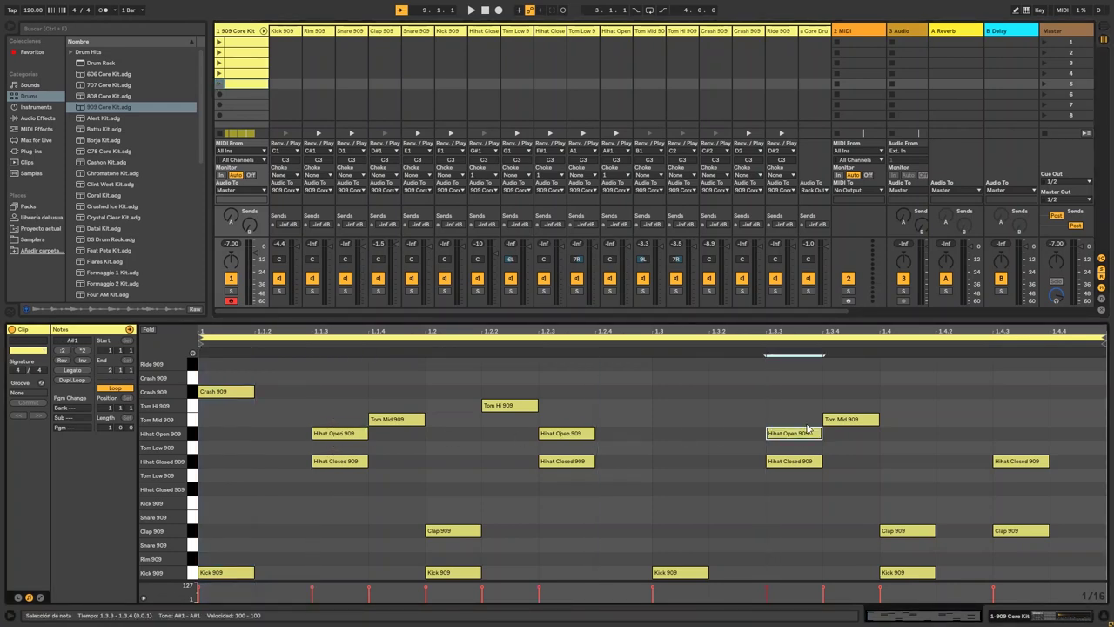
double_click(1012, 432)
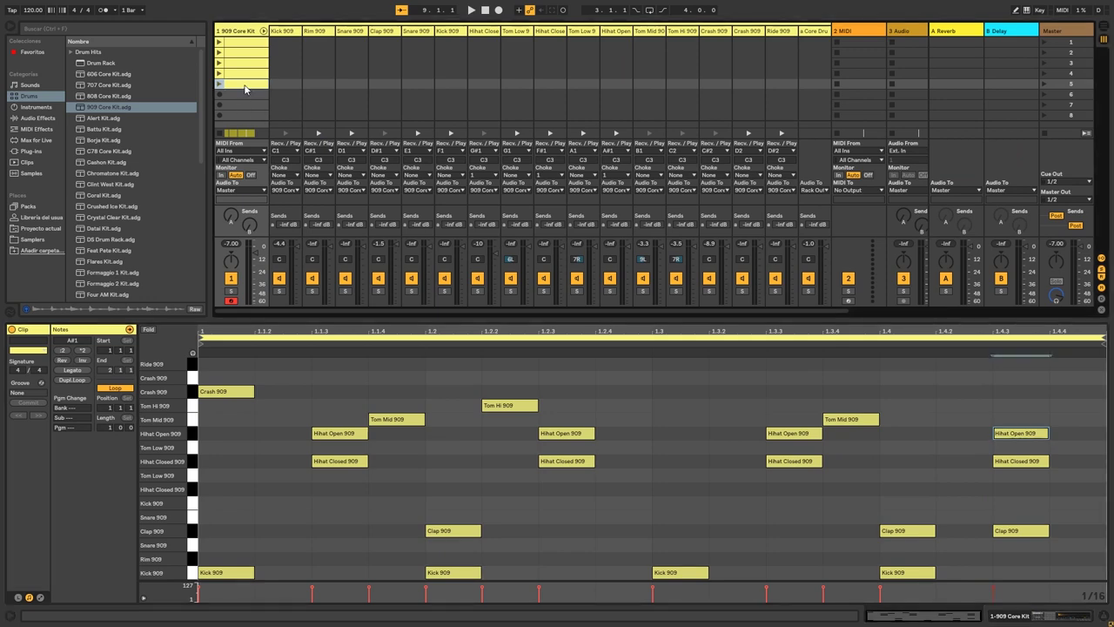
Place the open hi-hat clip at bar 10 of the Arrangement and duplicate it to bars 11 and 12.
key("Tab")
left_click_drag(244, 88, 577, 81)
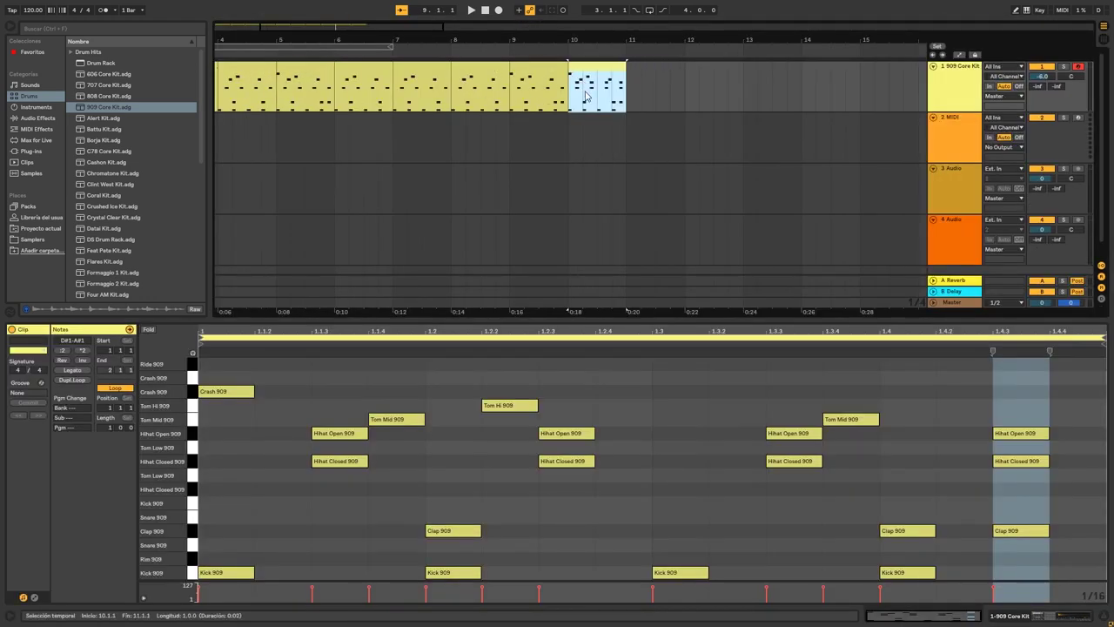
key("ctrl+d")
key("ctrl+d")
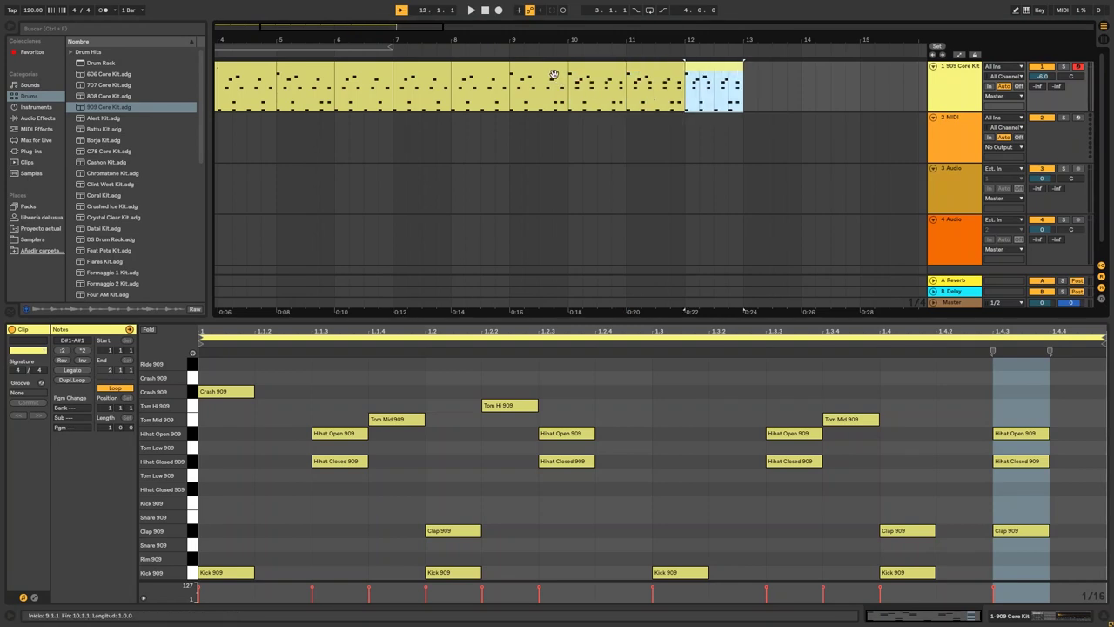
Play the Arrangement from bar 7 through the open hi-hat clips ending at bar 12.
left_click(449, 78)
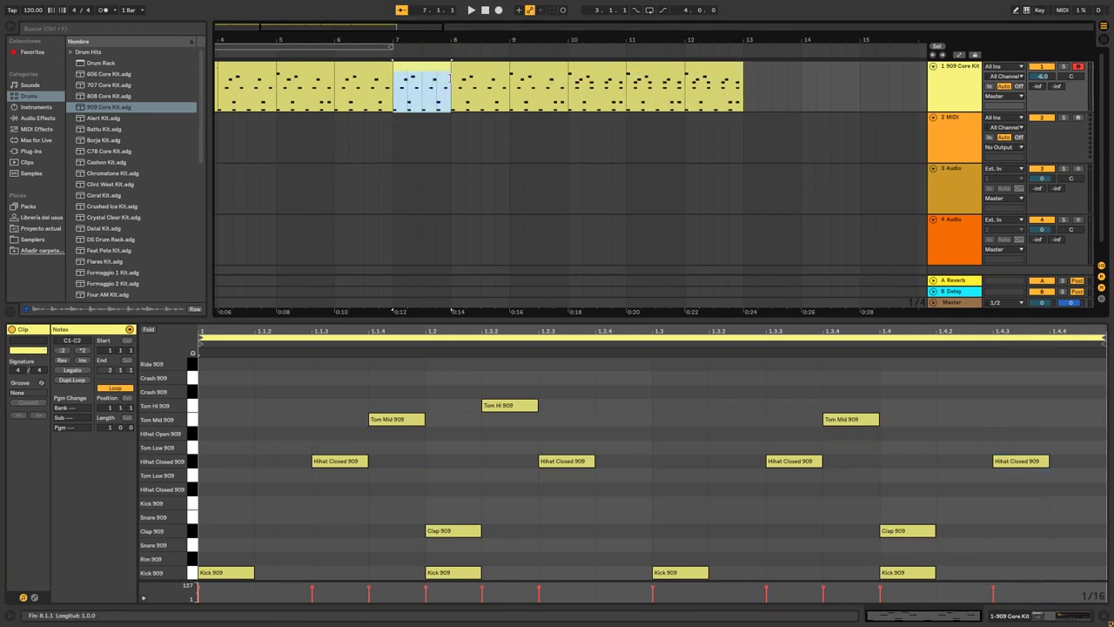
key("space")
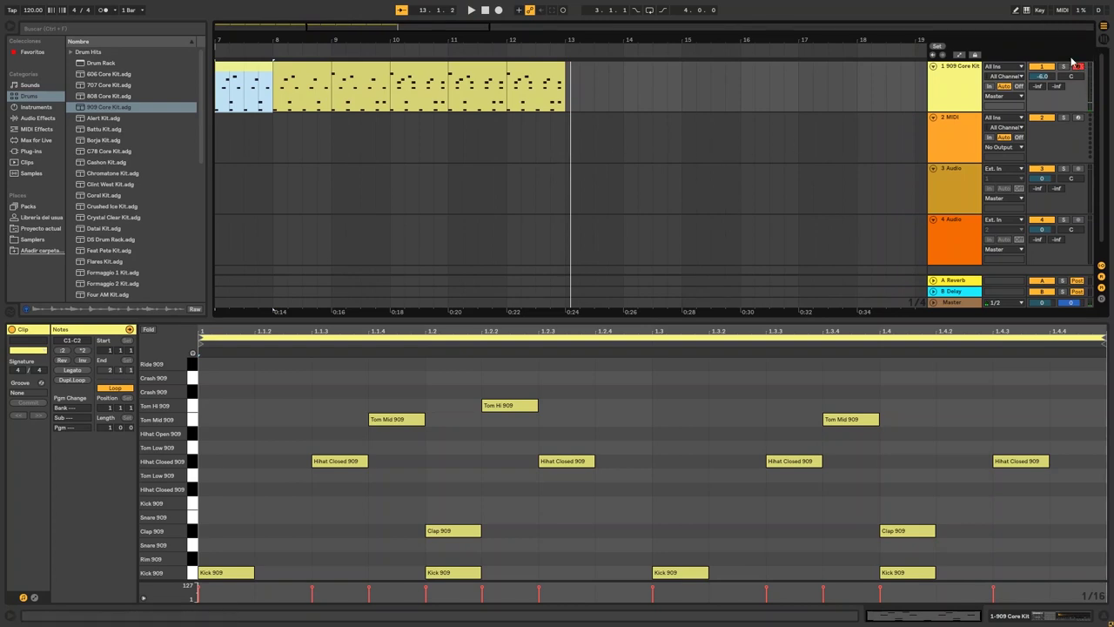
left_click_drag(412, 26, 412, 7)
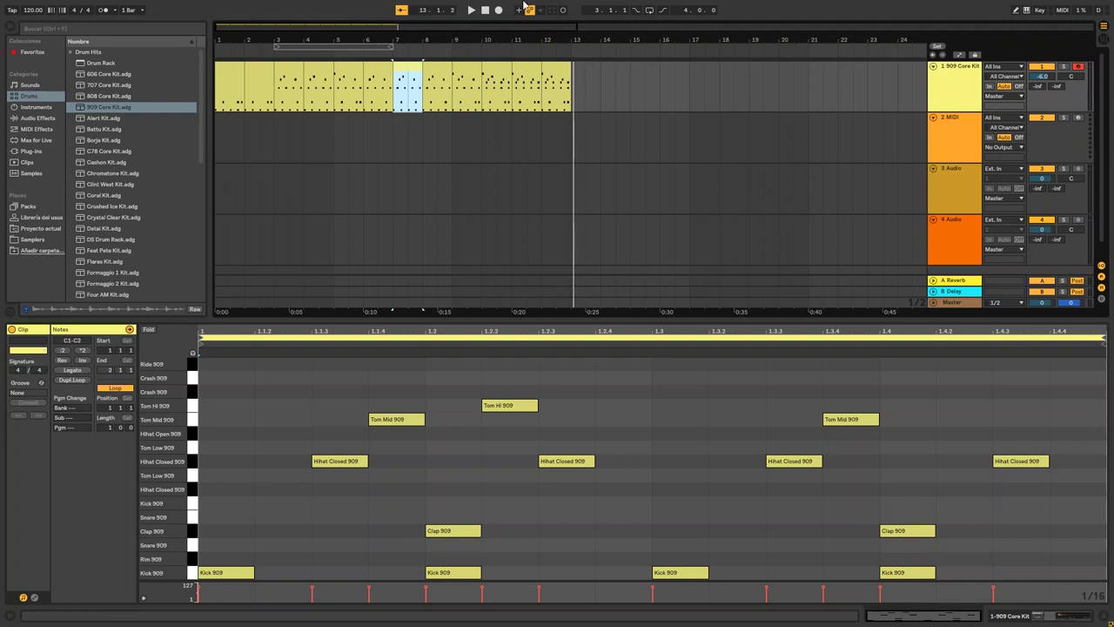
Set the insert marker at bar 13 on the 909 Core Kit track, just after the last clip.
left_click(485, 10)
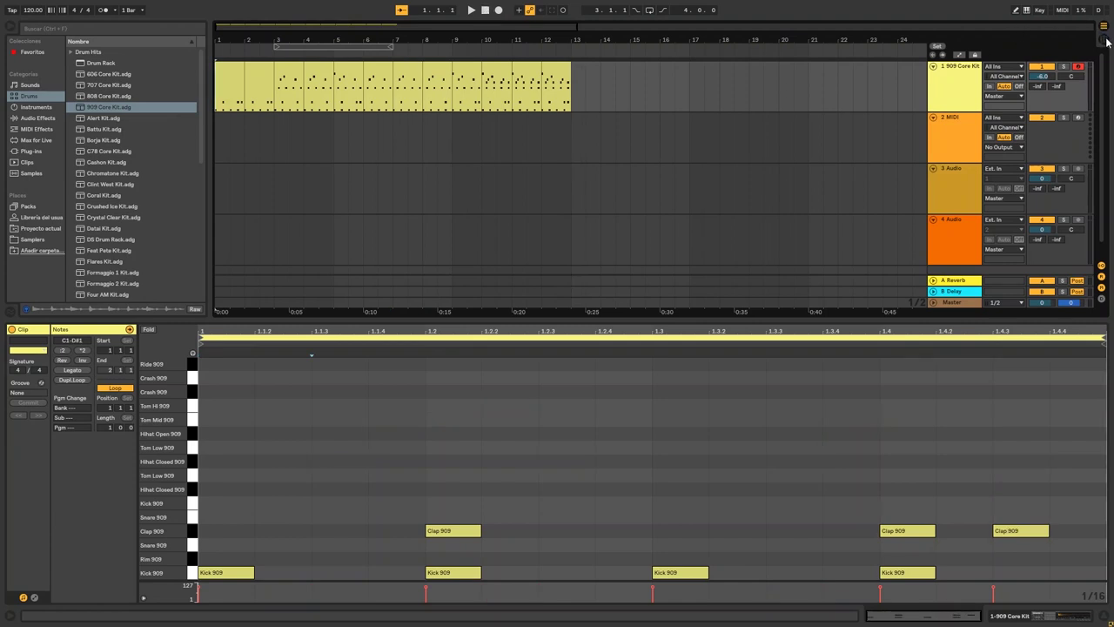
left_click(570, 126)
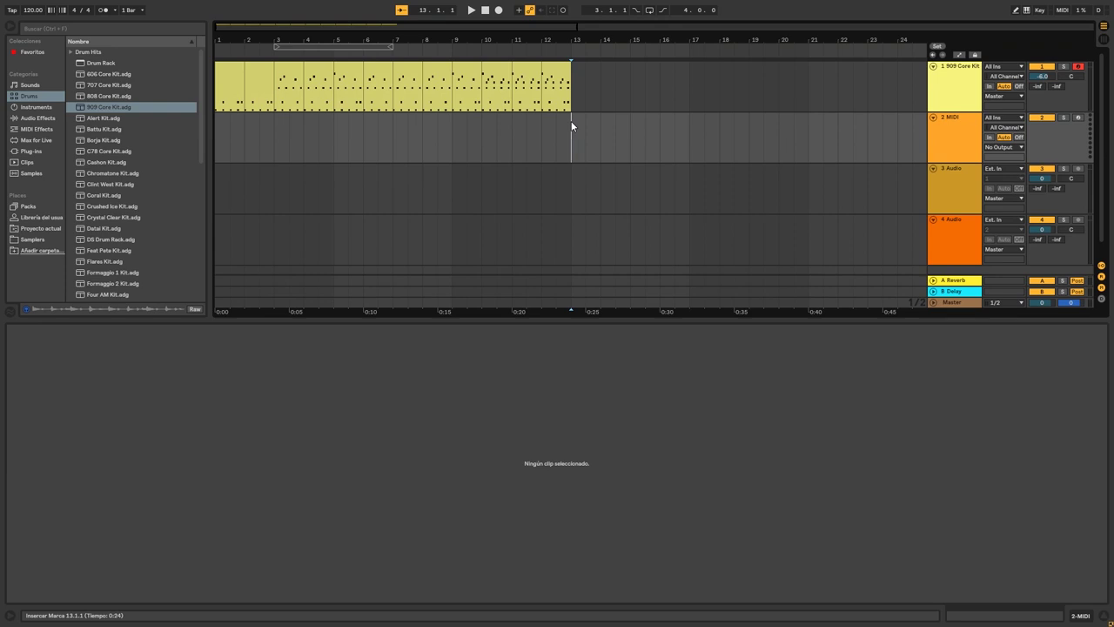
left_click(572, 94)
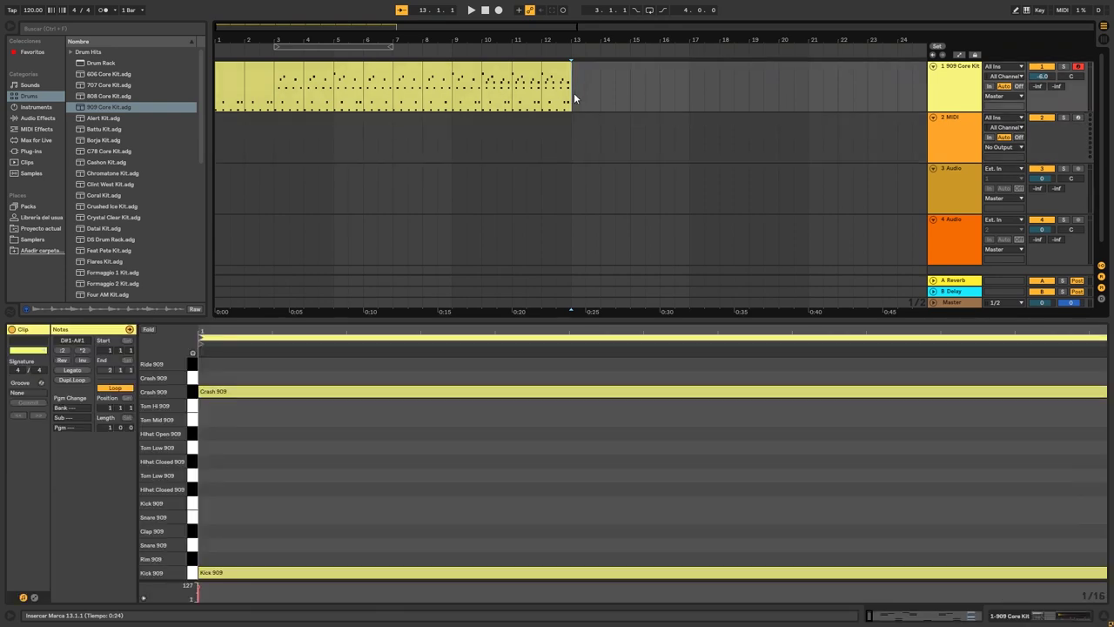